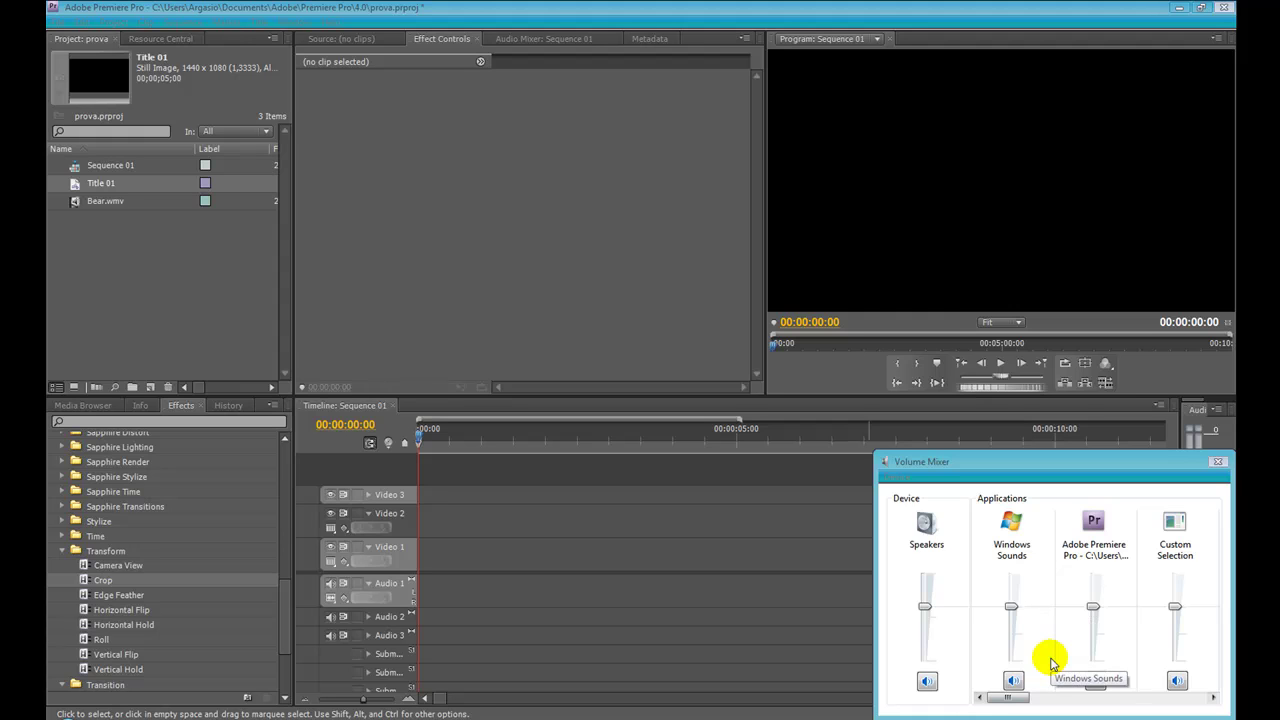
- Dismiss the Volume Mixer and create a new title named Title 05
{"action": "left_click", "coordinate": [1218, 461]}
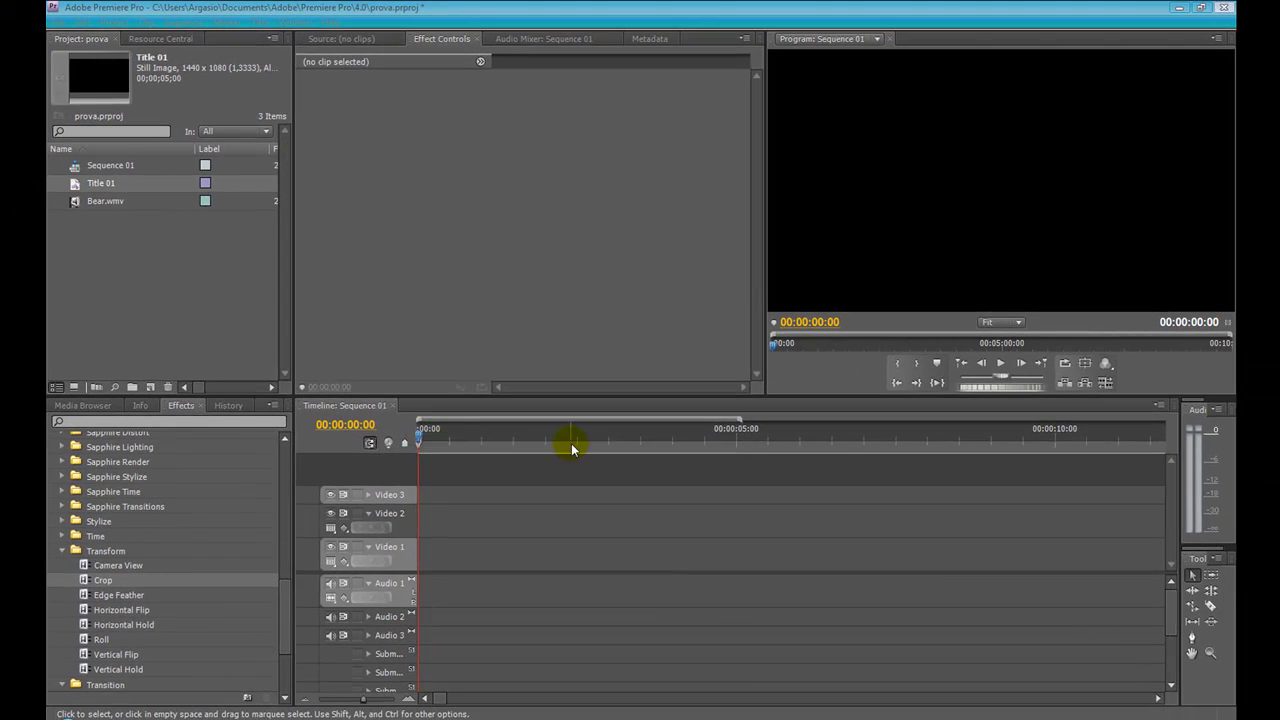
{"action": "left_click", "coordinate": [57, 21]}
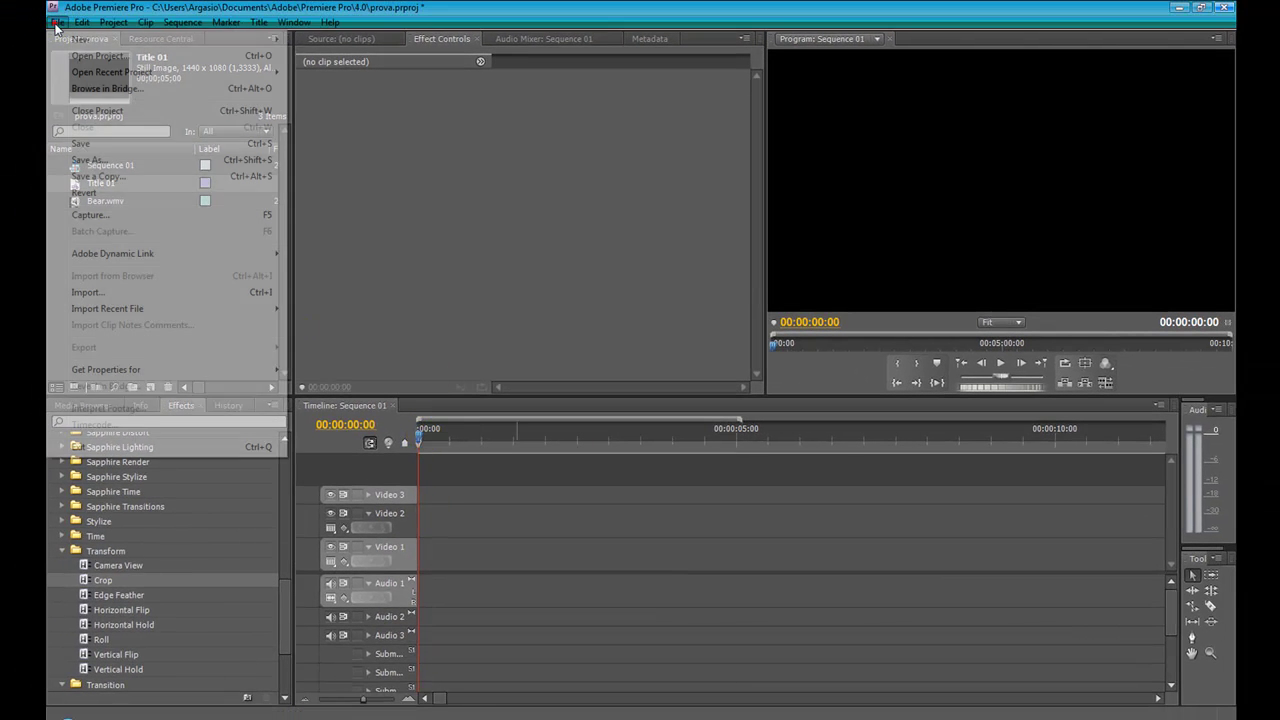
{"action": "mouse_move", "coordinate": [62, 45]}
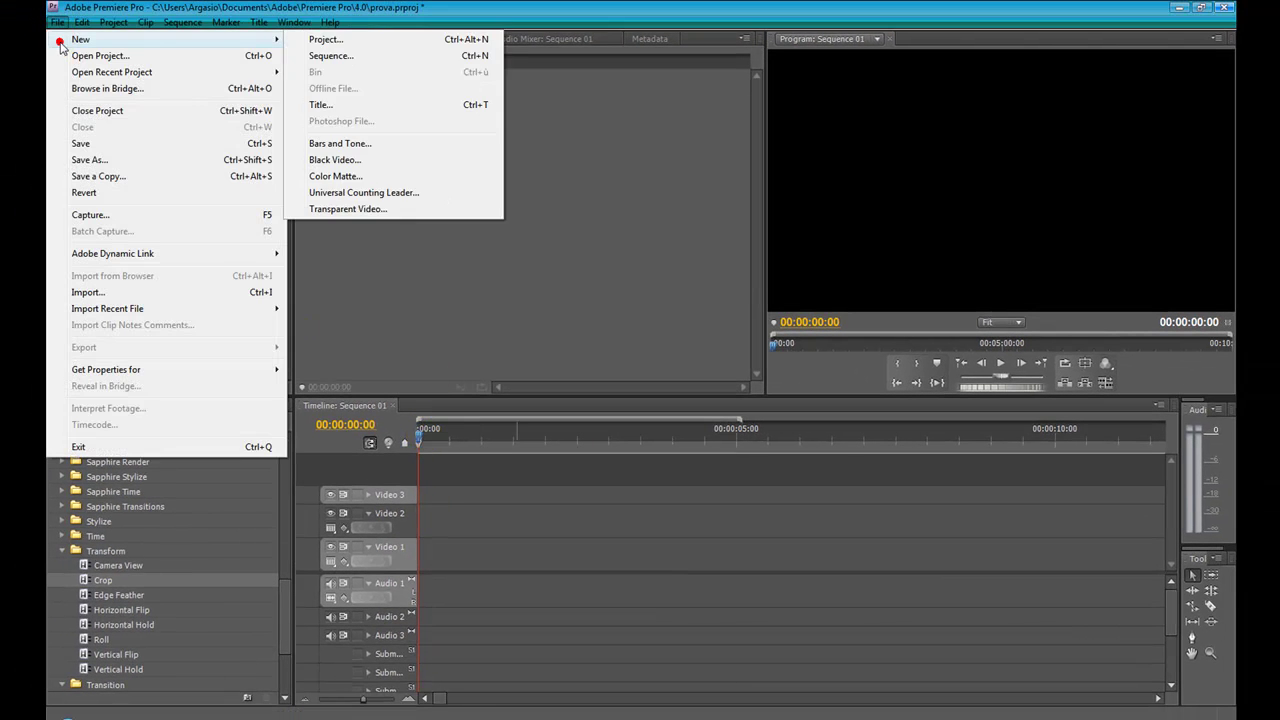
{"action": "left_click", "coordinate": [329, 106]}
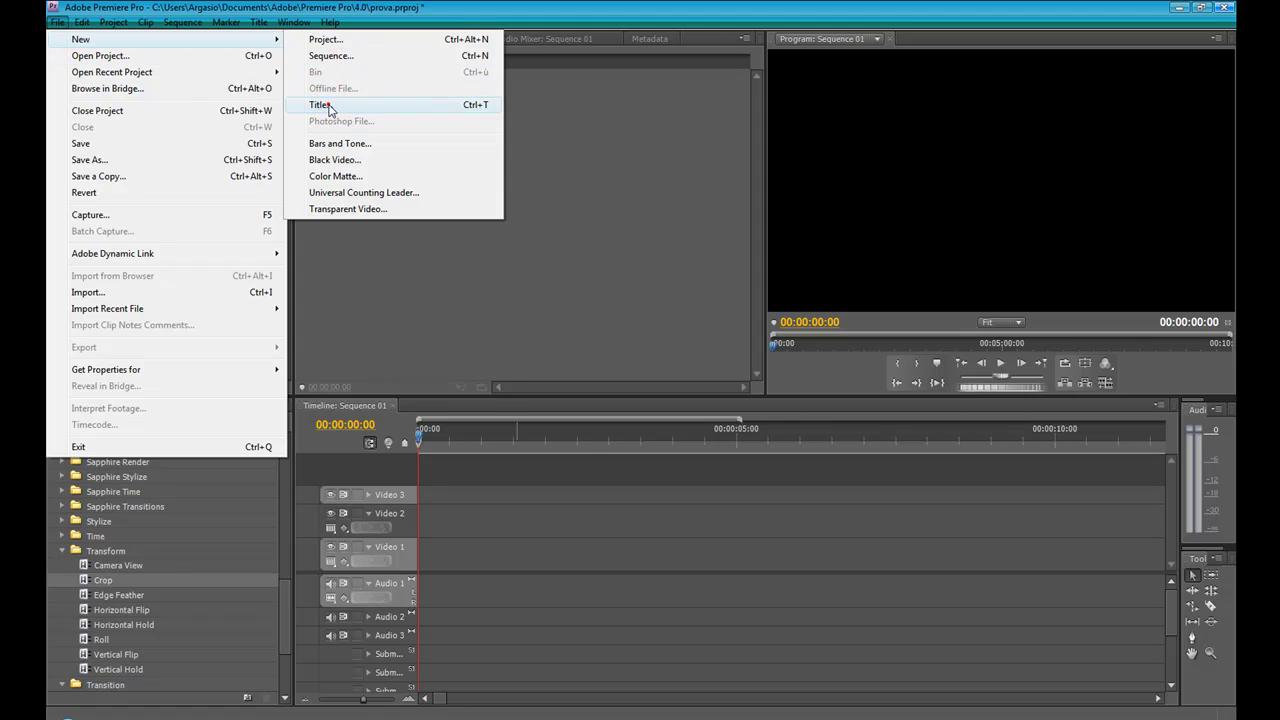
{"action": "left_click", "coordinate": [652, 435]}
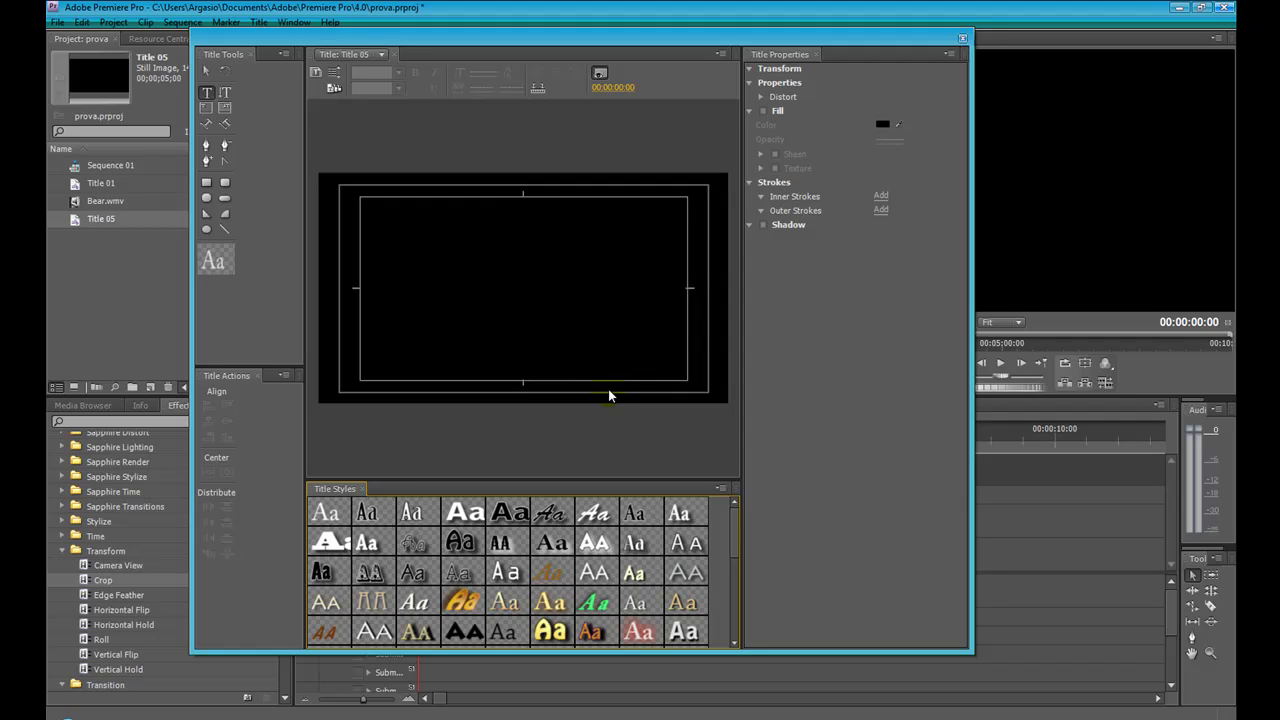
- Reposition the title editor window and widen its title drawing area
{"action": "left_click_drag", "start_coordinate": [560, 42], "coordinate": [665, 86]}
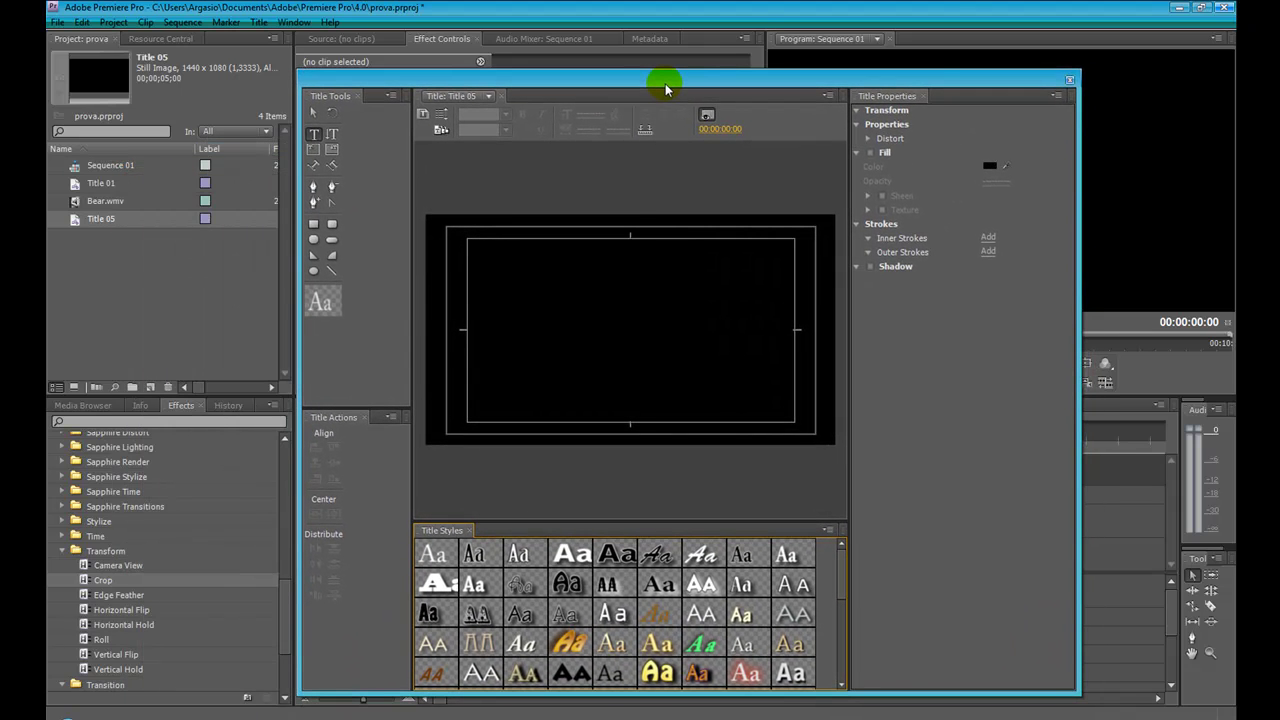
{"action": "left_click_drag", "start_coordinate": [665, 88], "coordinate": [665, 88]}
{"action": "left_click", "coordinate": [469, 291]}
{"action": "left_click", "coordinate": [311, 104]}
{"action": "left_click_drag", "start_coordinate": [848, 628], "coordinate": [866, 620]}
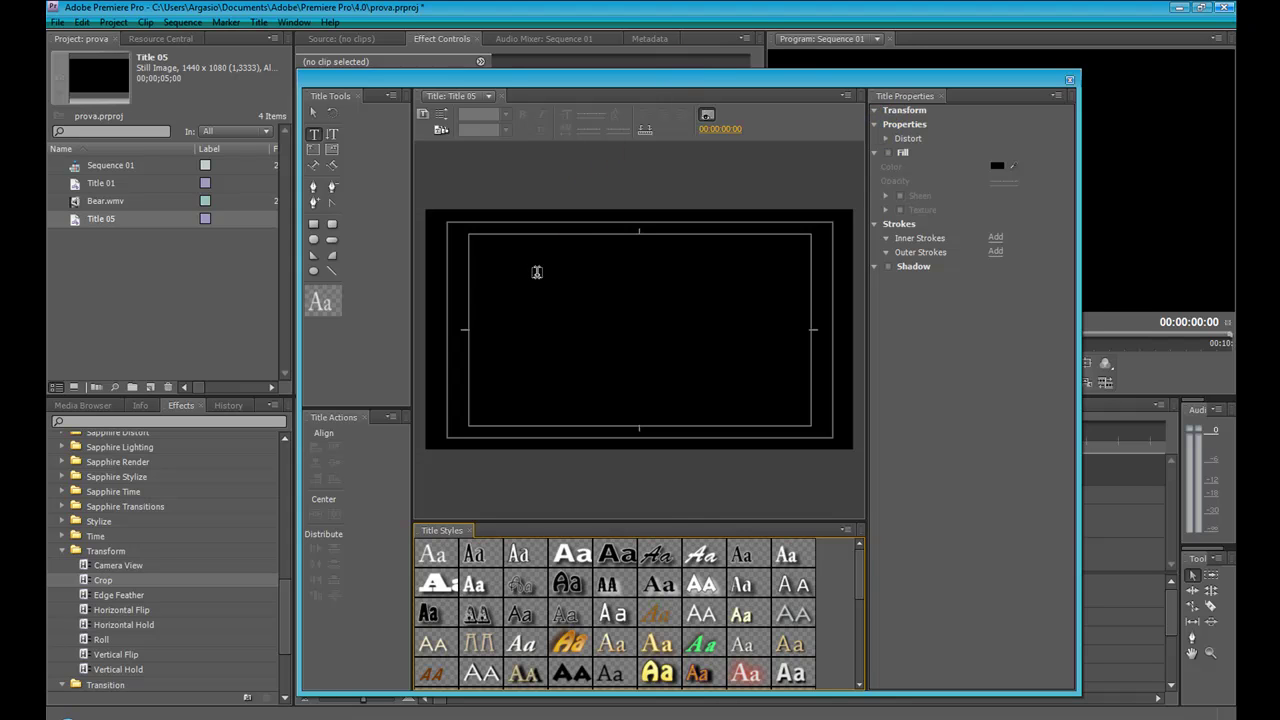
- Draw a text box about 1452 wide by 290 high across the upper middle of the title frame
{"action": "left_click", "coordinate": [313, 136]}
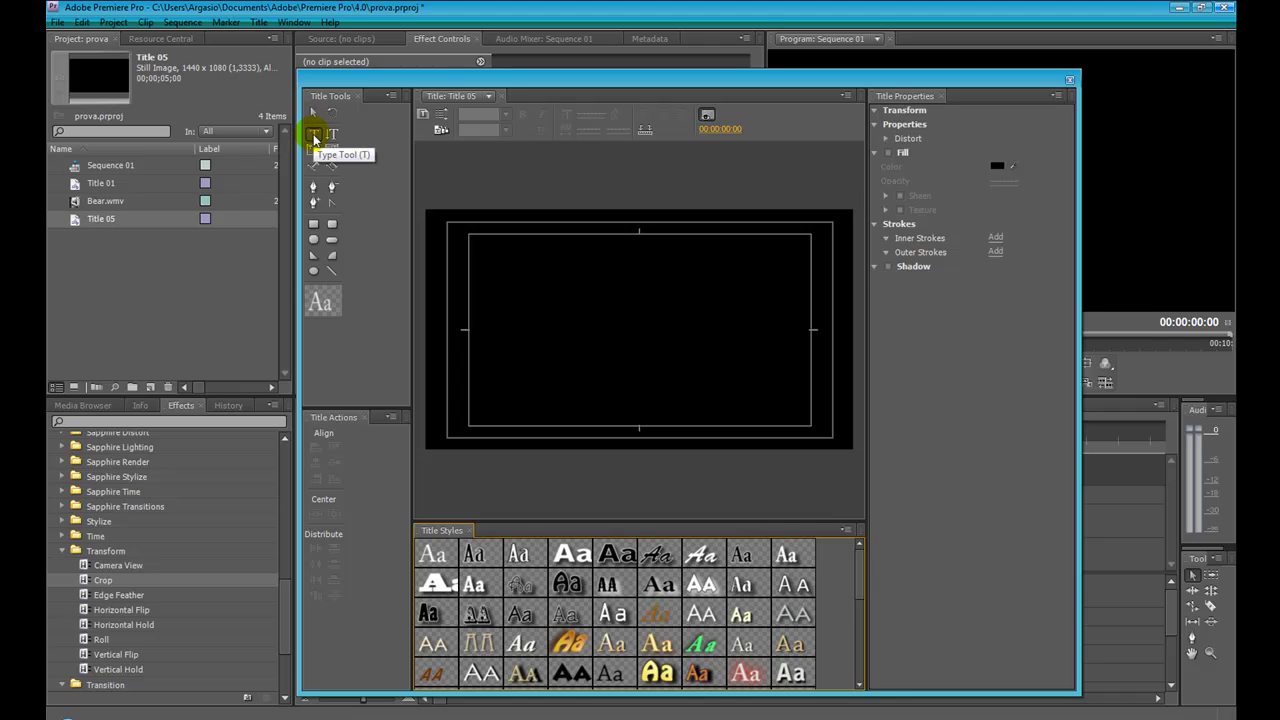
{"action": "left_click", "coordinate": [474, 280]}
{"action": "left_click_drag", "start_coordinate": [783, 325], "coordinate": [797, 341]}
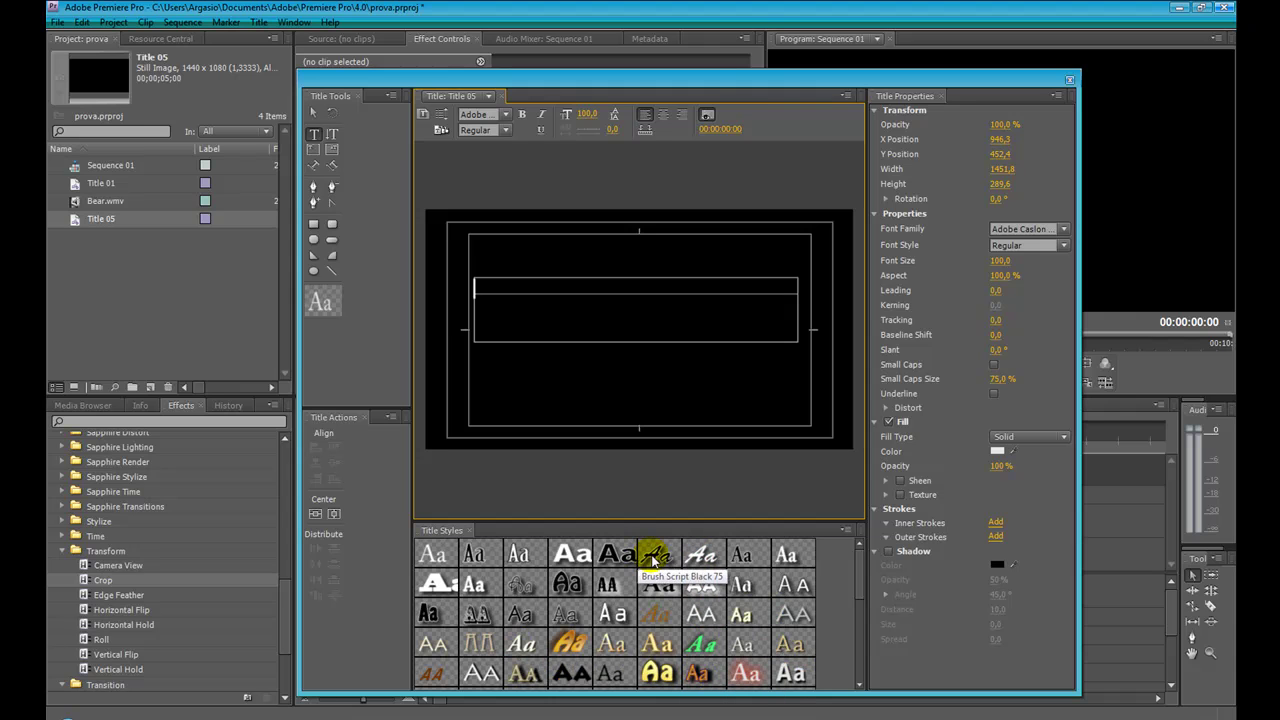
- Apply the Brush Script Black 75 style and enter the text THE BEAR in the text box
{"action": "left_click", "coordinate": [656, 560]}
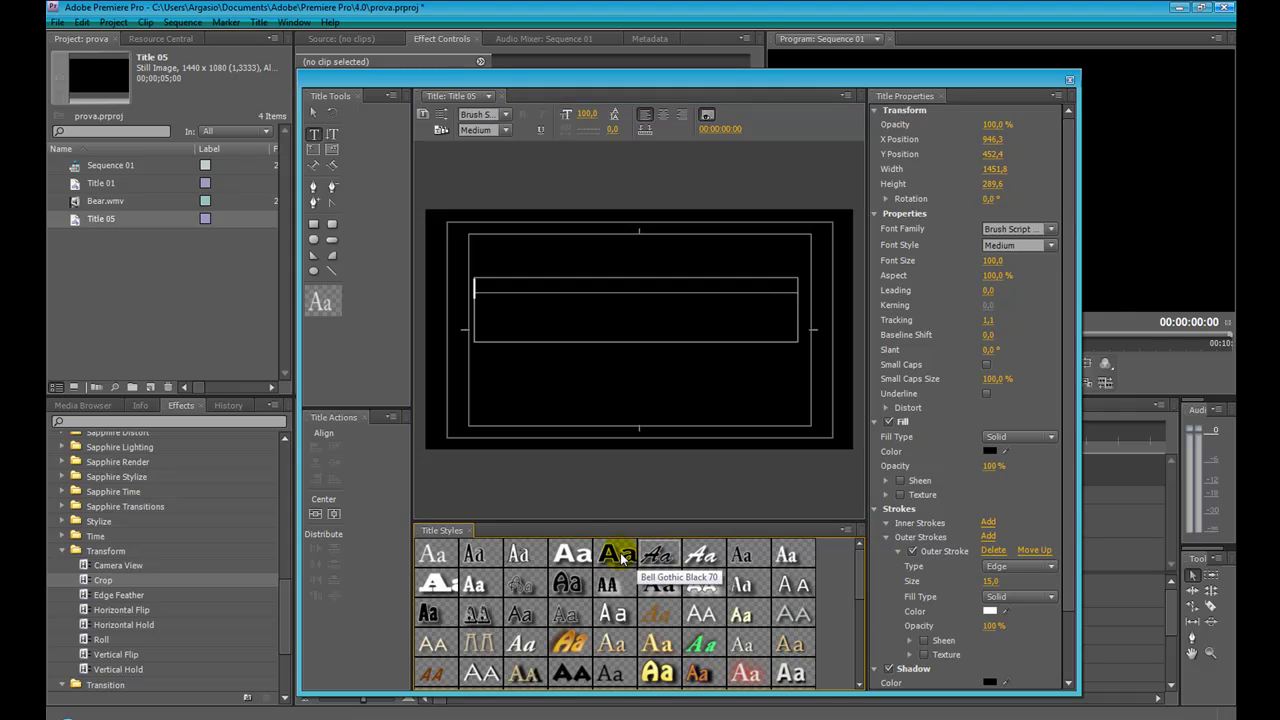
{"action": "left_click", "coordinate": [552, 291]}
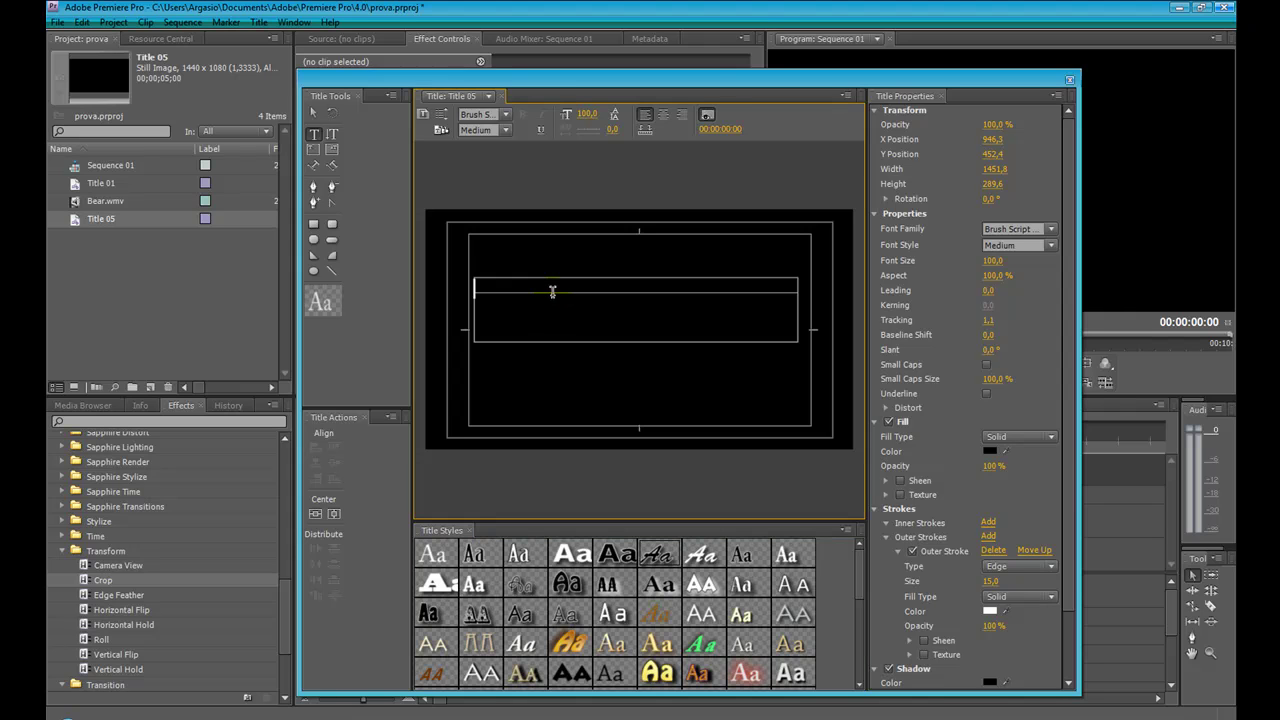
{"action": "type", "text": "TH"}
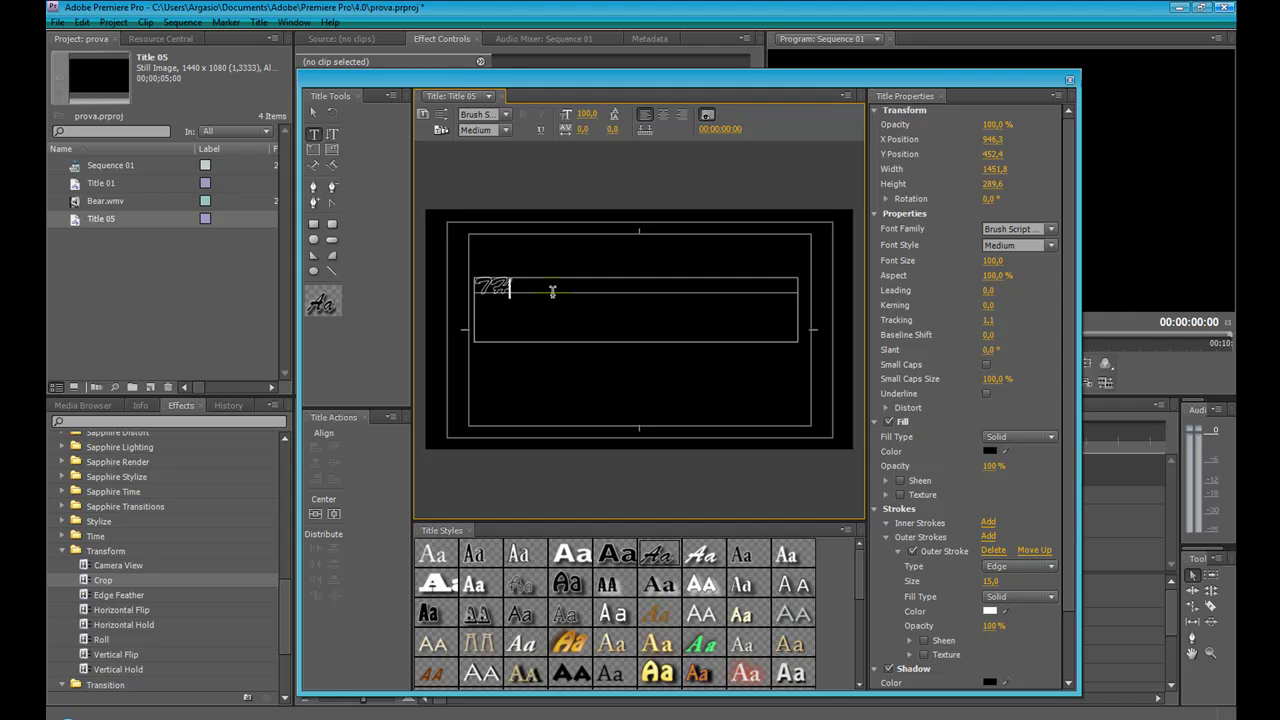
{"action": "type", "text": "E BEAR"}
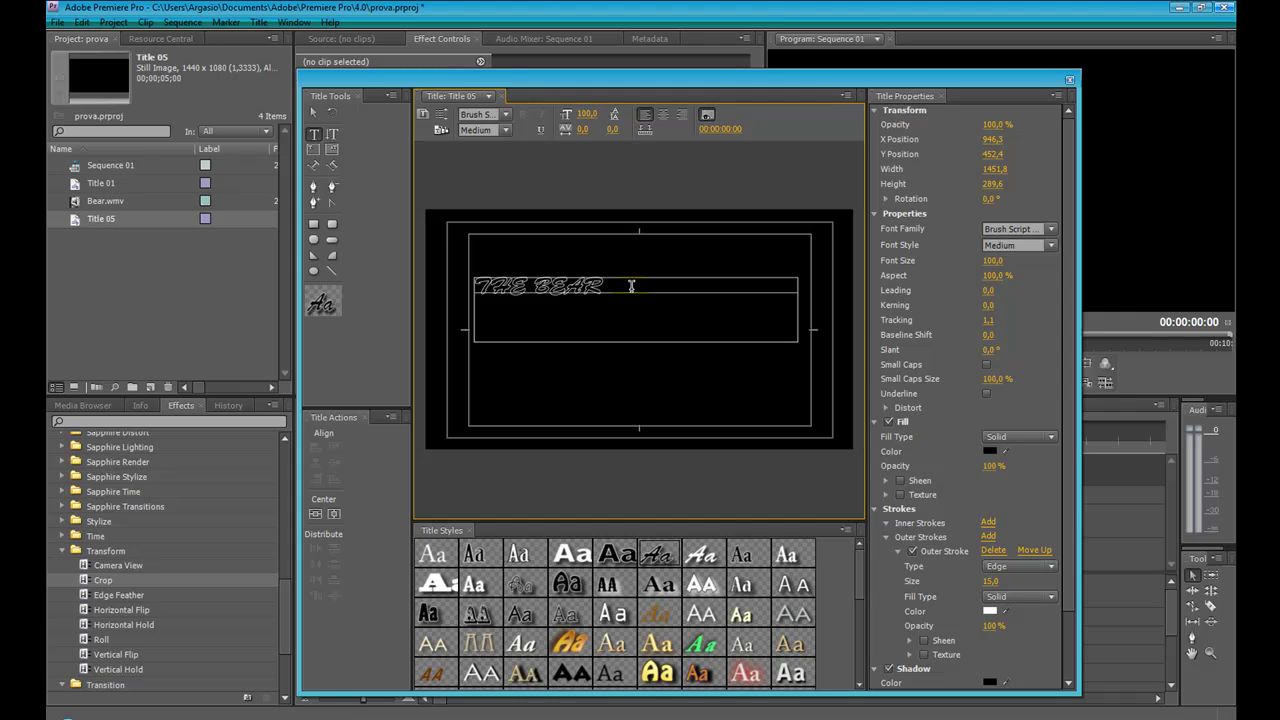
- Select the whole THE BEAR text and apply the black Rosewood Std title style to it
{"action": "left_click_drag", "start_coordinate": [631, 286], "coordinate": [461, 285]}
{"action": "left_click_drag", "start_coordinate": [855, 578], "coordinate": [857, 657]}
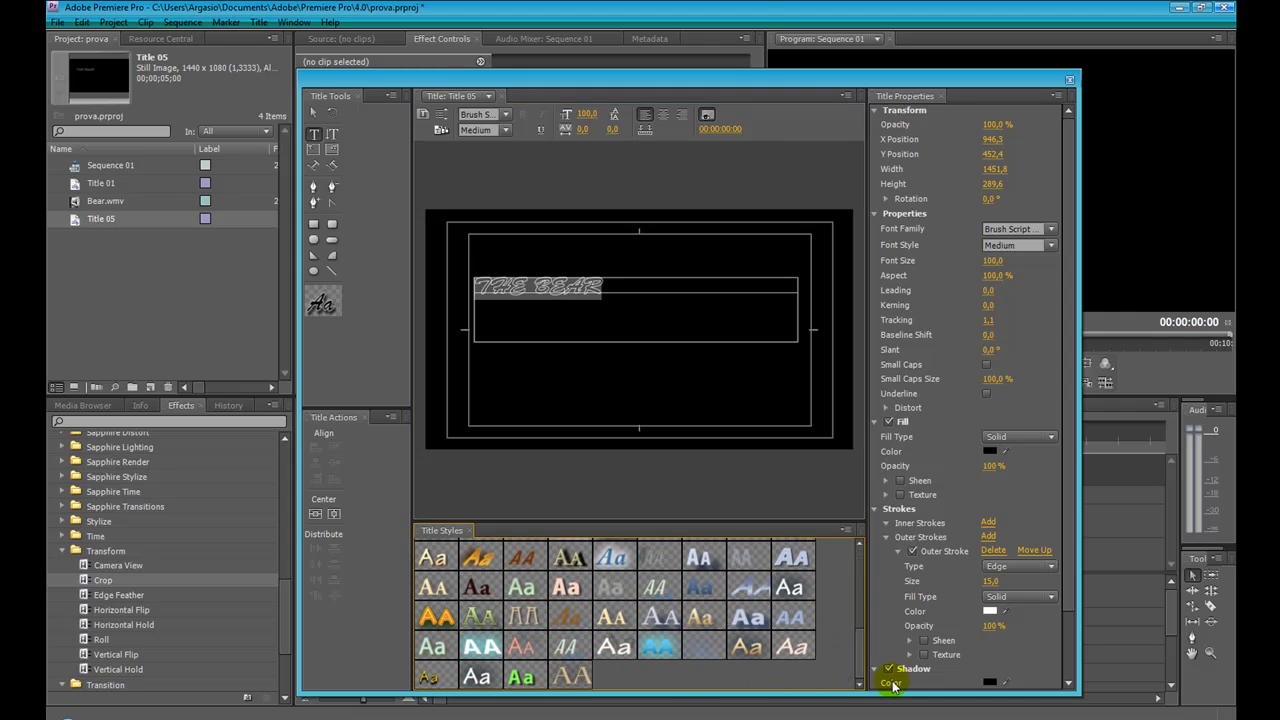
{"action": "left_click_drag", "start_coordinate": [857, 662], "coordinate": [862, 567]}
{"action": "left_click", "coordinate": [485, 613]}
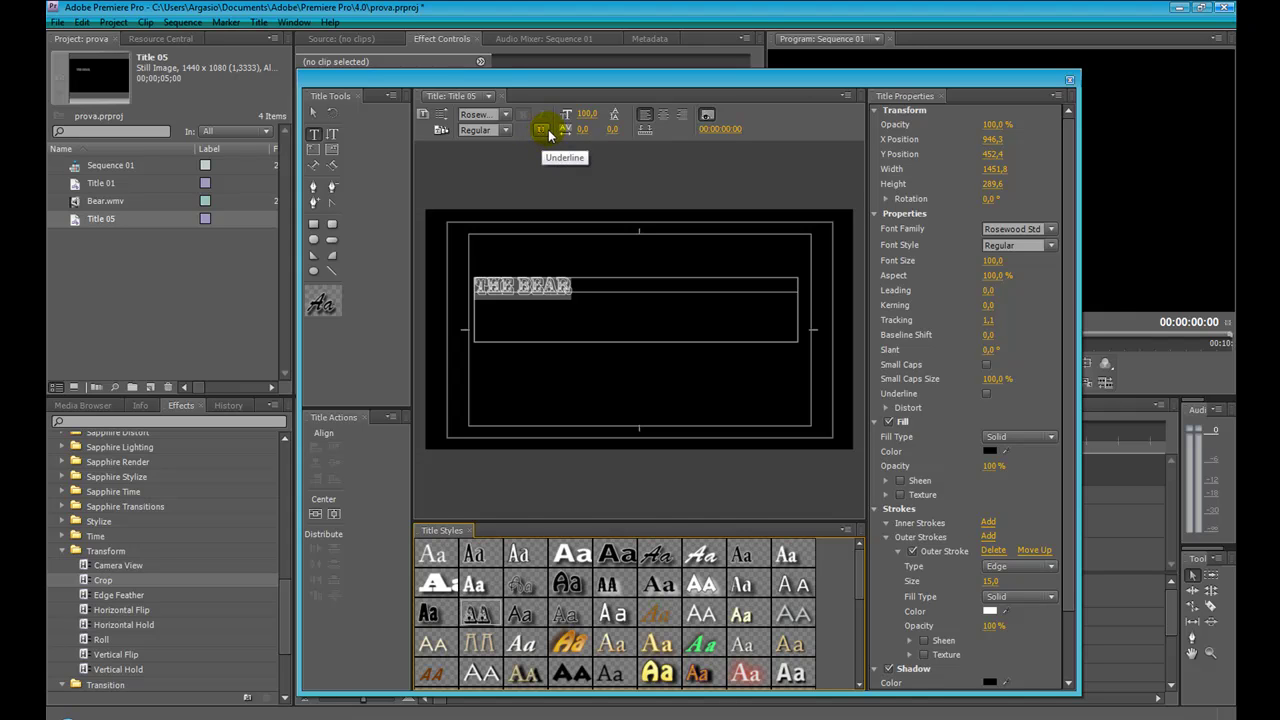
- Centre-align the THE BEAR text and set its font size to 164
{"action": "left_click", "coordinate": [660, 119]}
{"action": "left_click", "coordinate": [660, 118]}
{"action": "left_click_drag", "start_coordinate": [586, 114], "coordinate": [650, 114]}
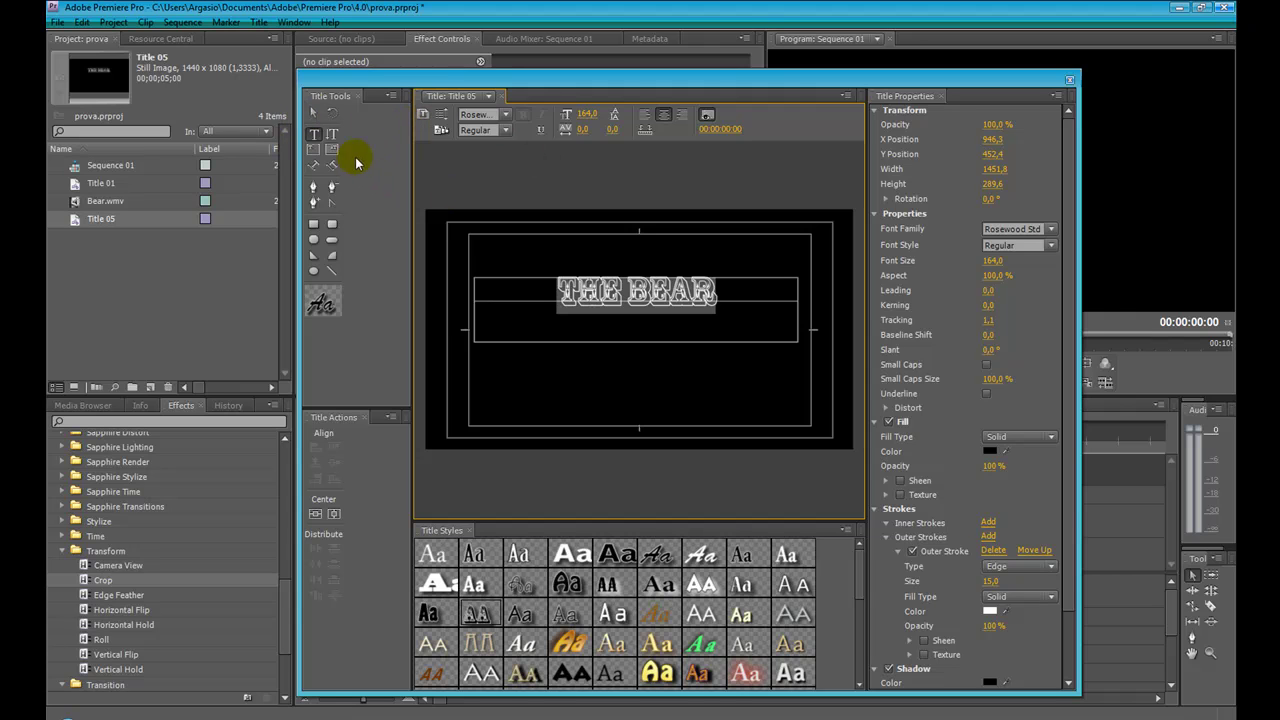
- Move the title text box to the middle of the frame, at about X 963 and Y 613
{"action": "left_click", "coordinate": [313, 112]}
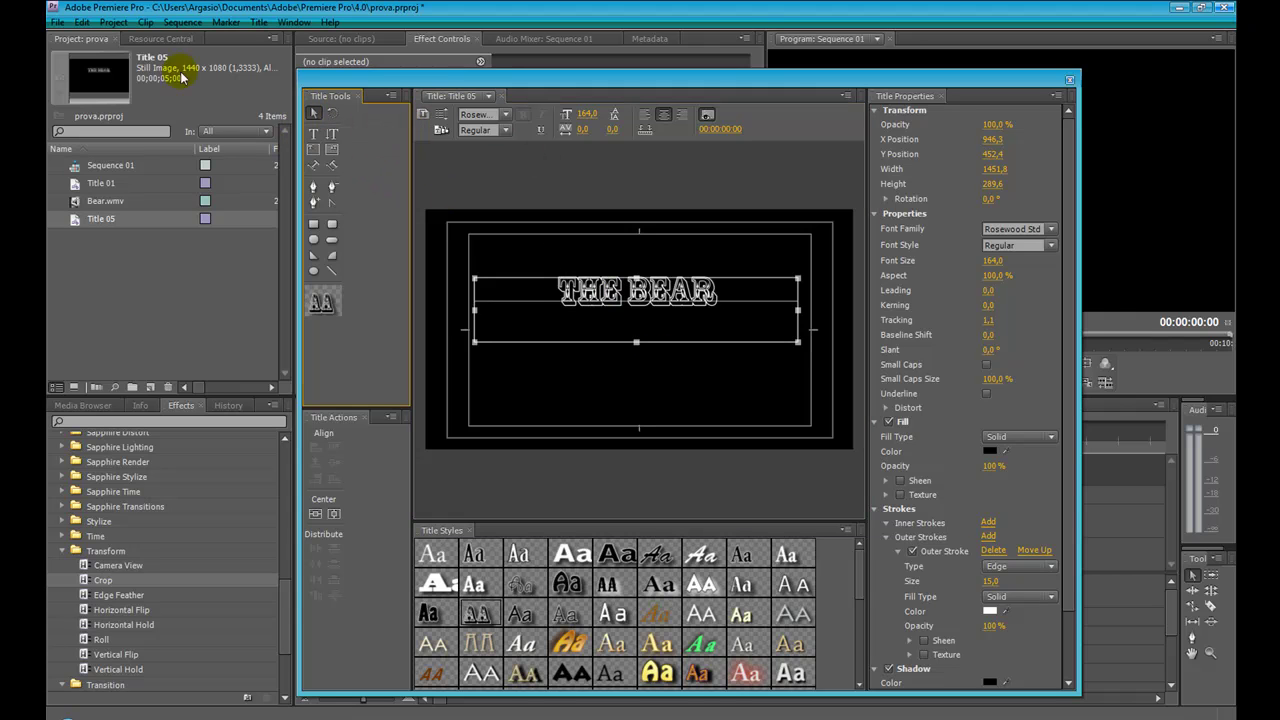
{"action": "left_click_drag", "start_coordinate": [630, 298], "coordinate": [630, 320]}
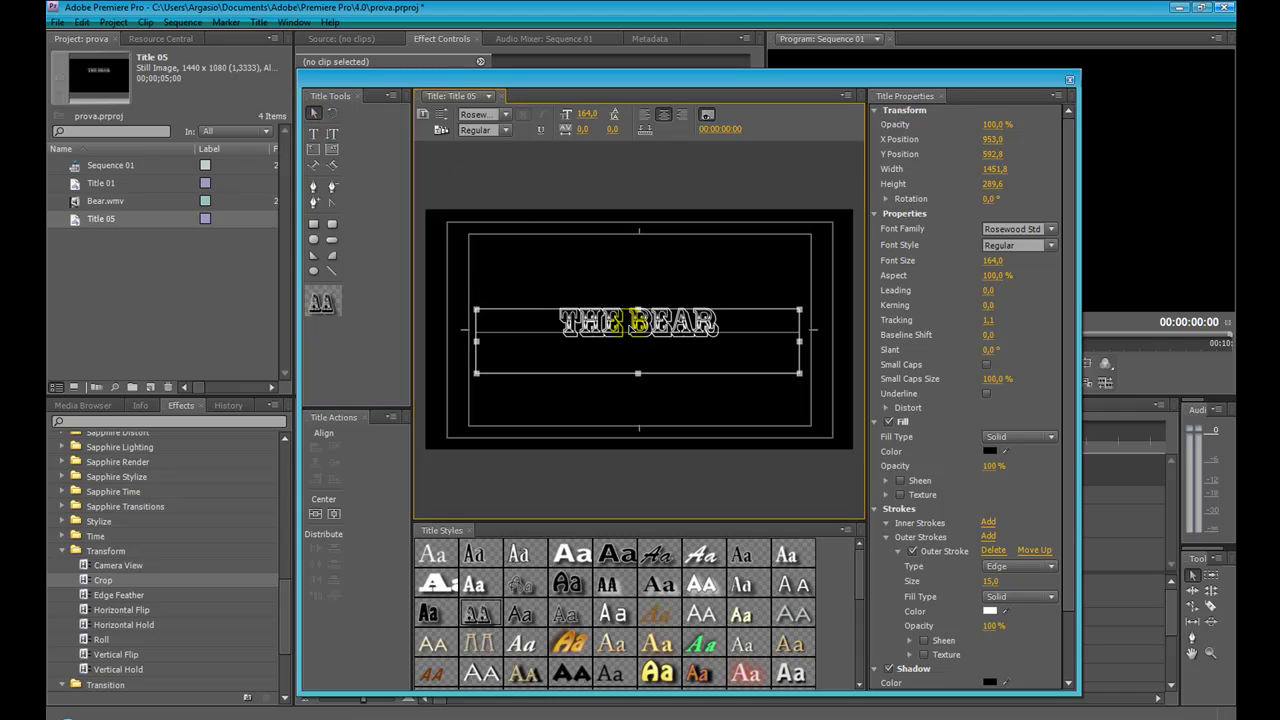
{"action": "left_click_drag", "start_coordinate": [630, 316], "coordinate": [632, 316]}
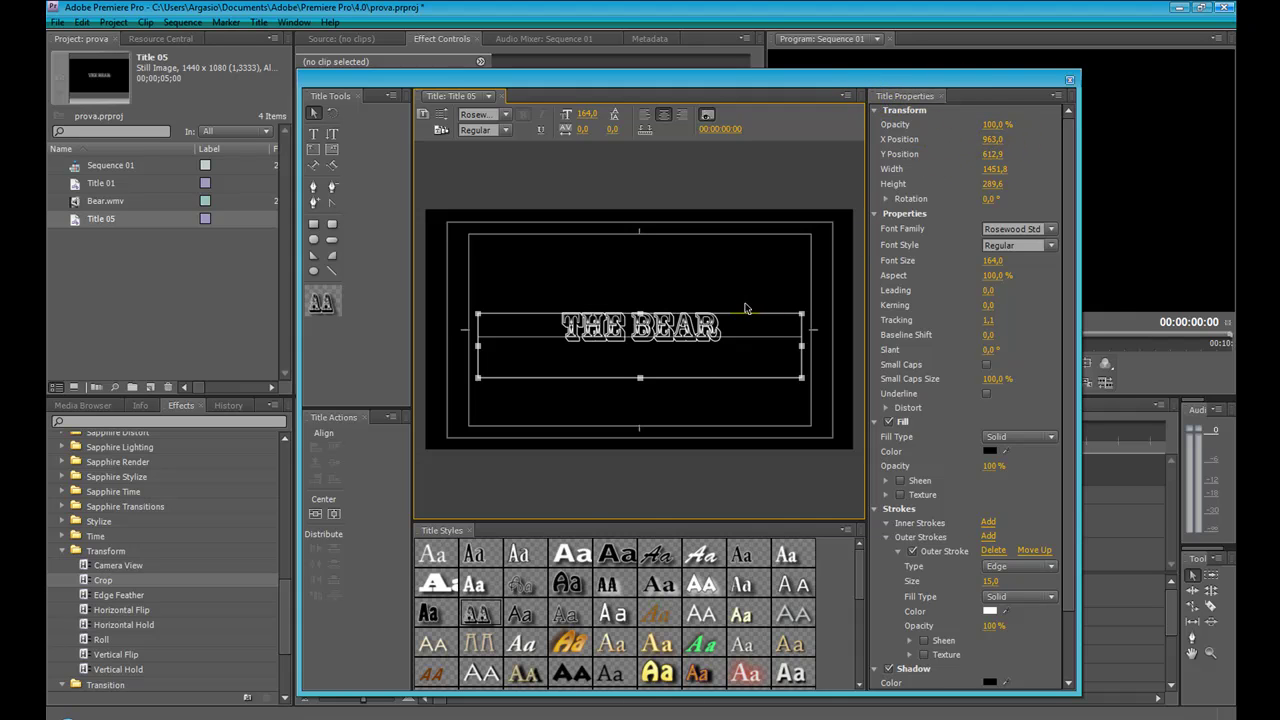
- Try the title text at 50% opacity and at 20% opacity
{"action": "left_click", "coordinate": [993, 126]}
{"action": "type", "text": "5"}
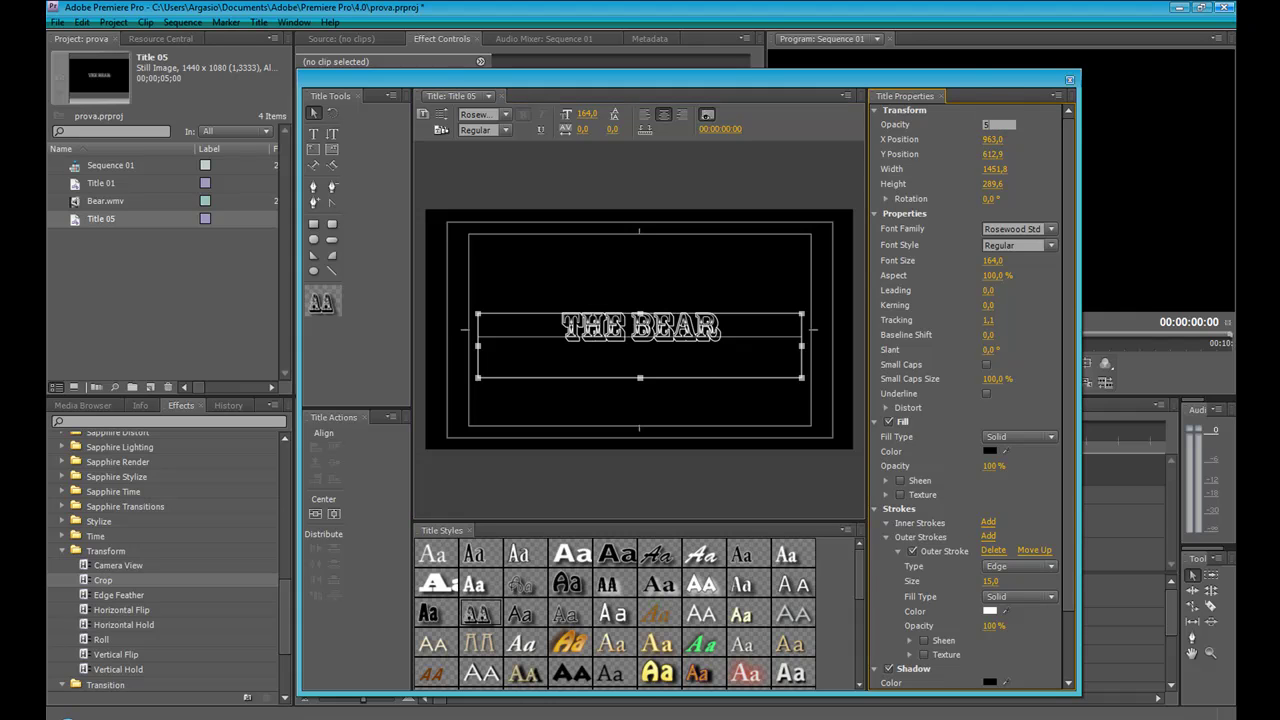
{"action": "type", "text": "0"}
{"action": "key", "text": "Return"}
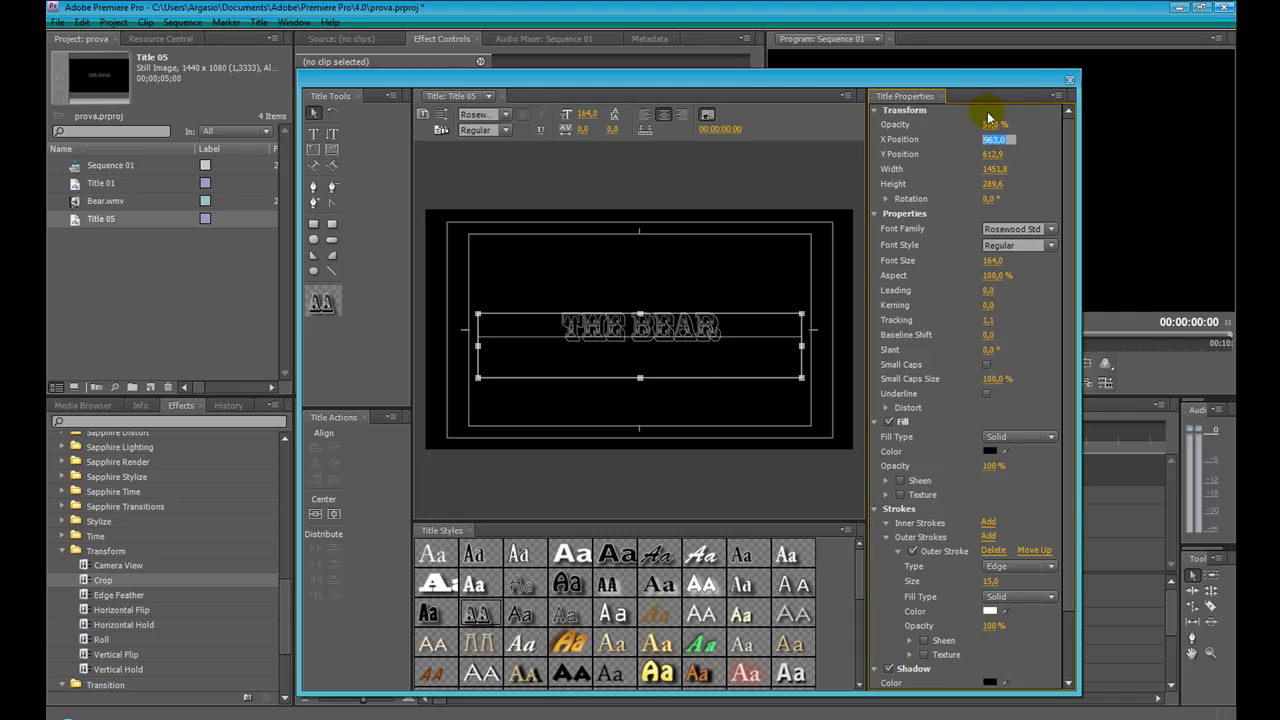
{"action": "left_click", "coordinate": [988, 124]}
{"action": "type", "text": "2"}
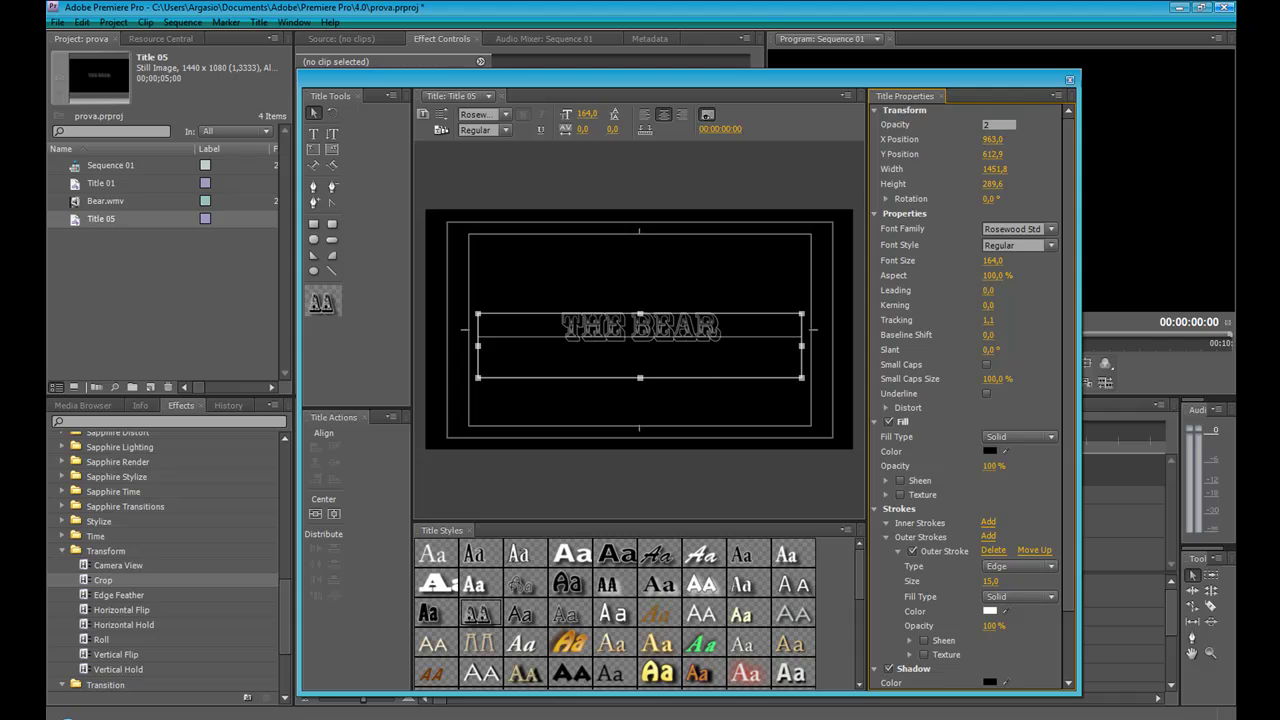
{"action": "type", "text": "0"}
{"action": "key", "text": "Return"}
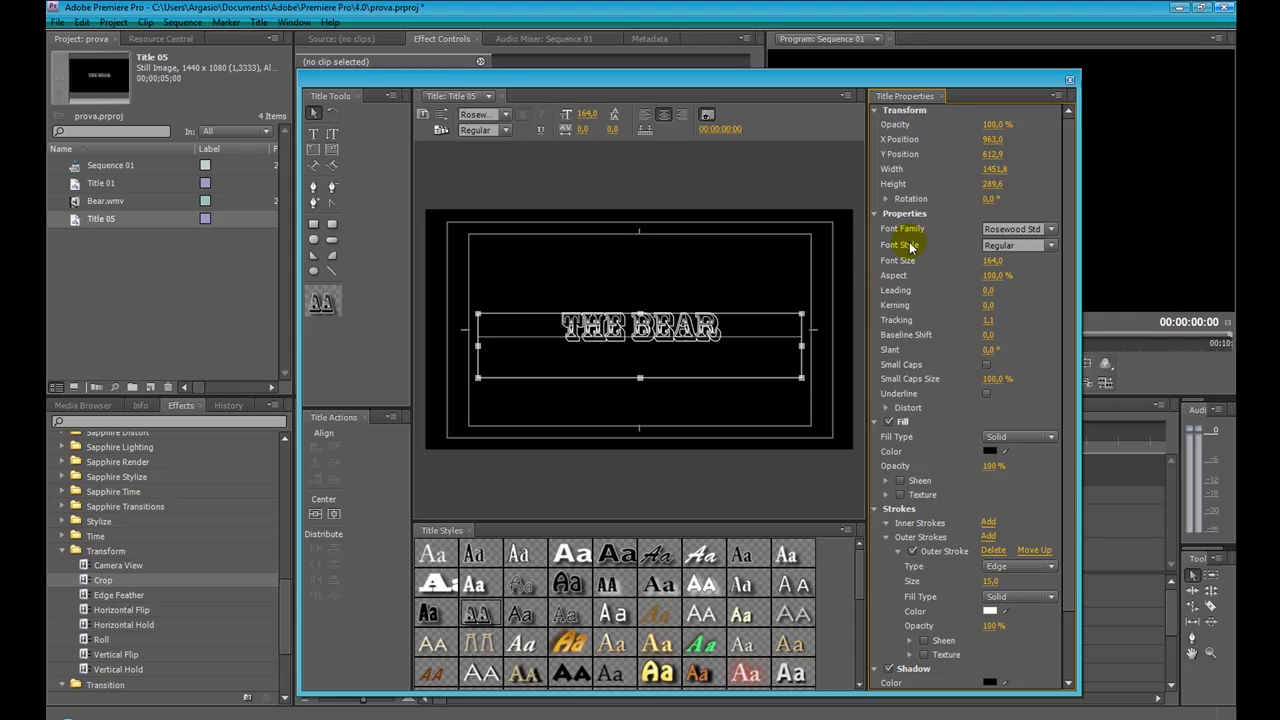
- Change the font family of the whole THE BEAR text to Stencil Std
{"action": "double_click", "coordinate": [714, 328]}
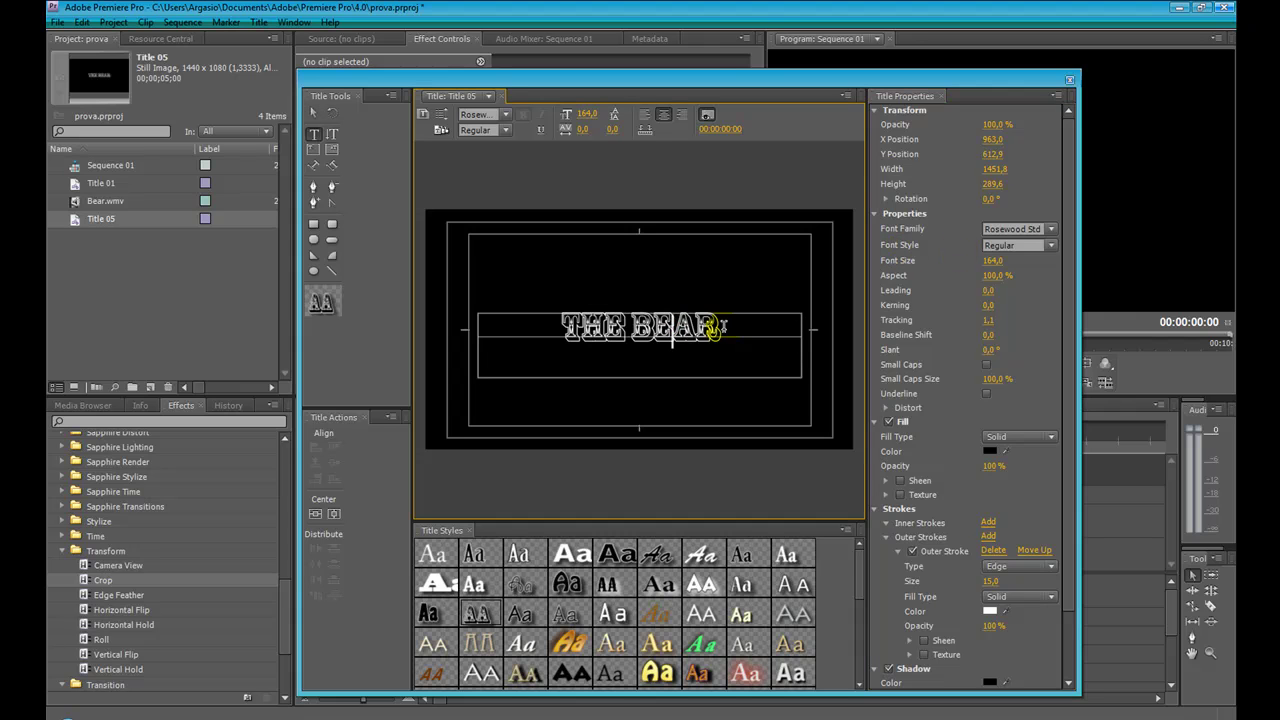
{"action": "left_click", "coordinate": [560, 334], "text": "shift"}
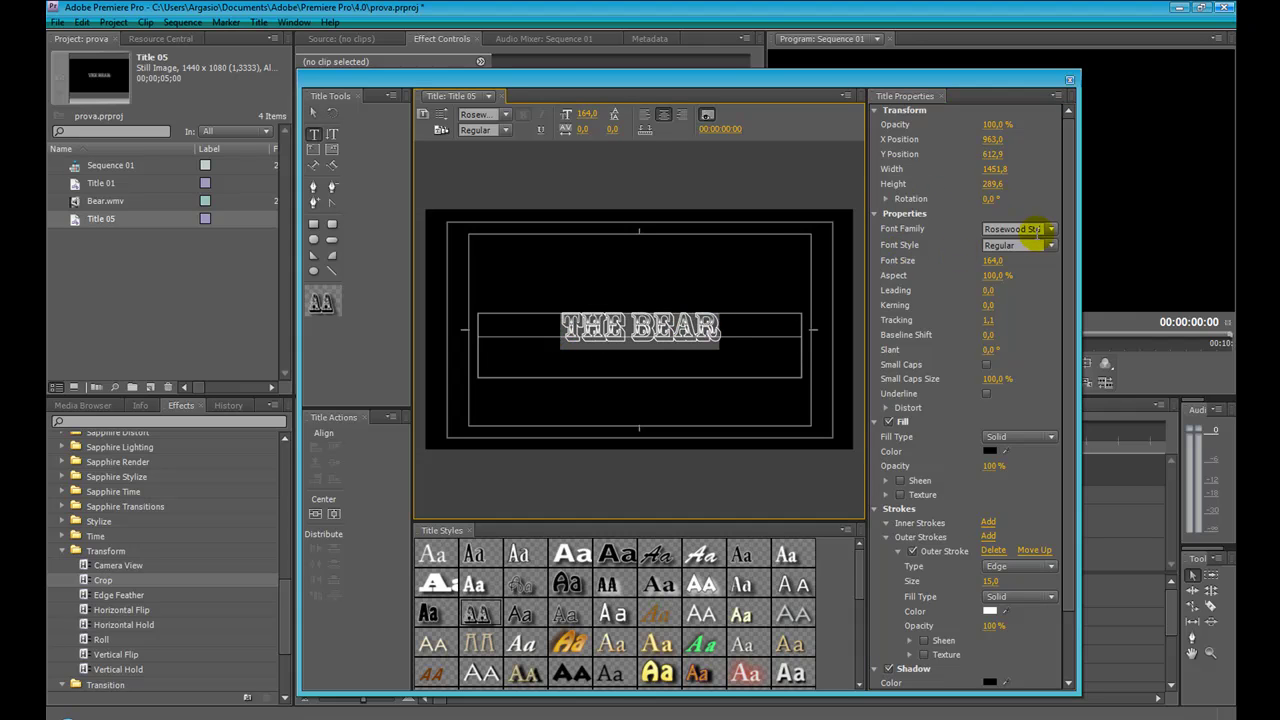
{"action": "left_click", "coordinate": [1049, 229]}
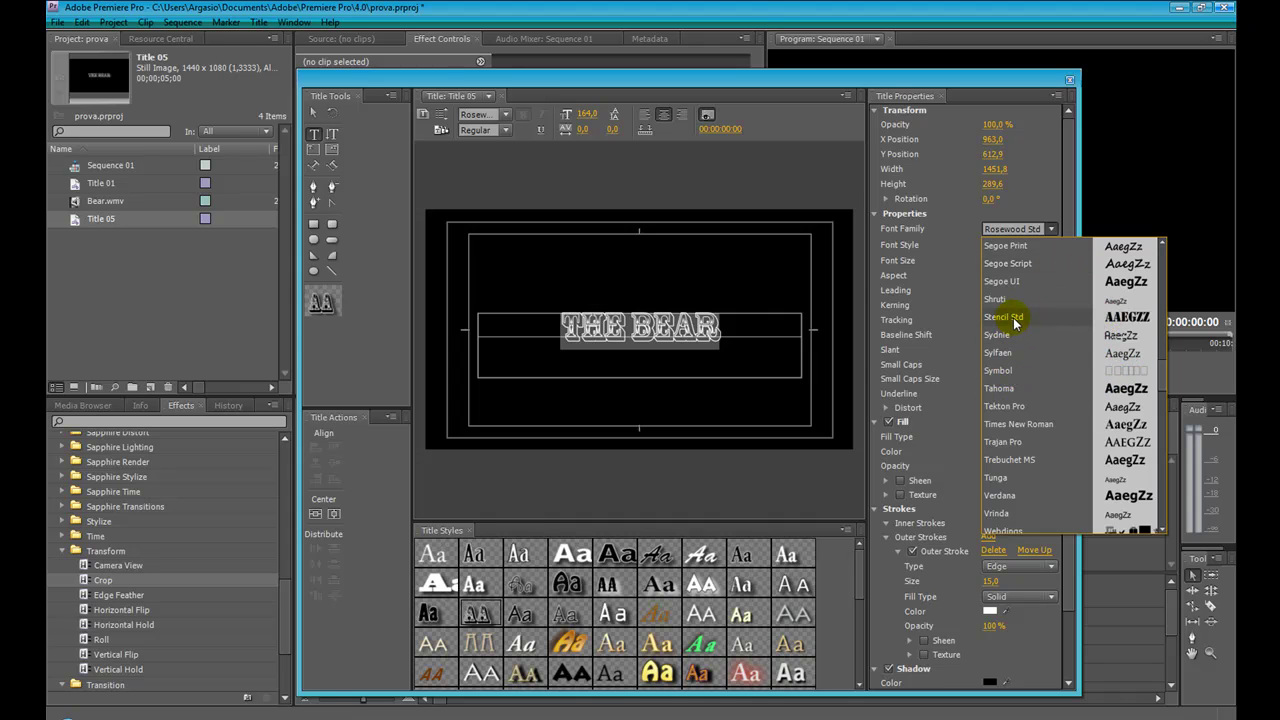
{"action": "scroll", "coordinate": [1164, 352], "scroll_direction": "up", "scroll_amount": 5}
{"action": "scroll", "coordinate": [1164, 352], "scroll_direction": "down", "scroll_amount": 2}
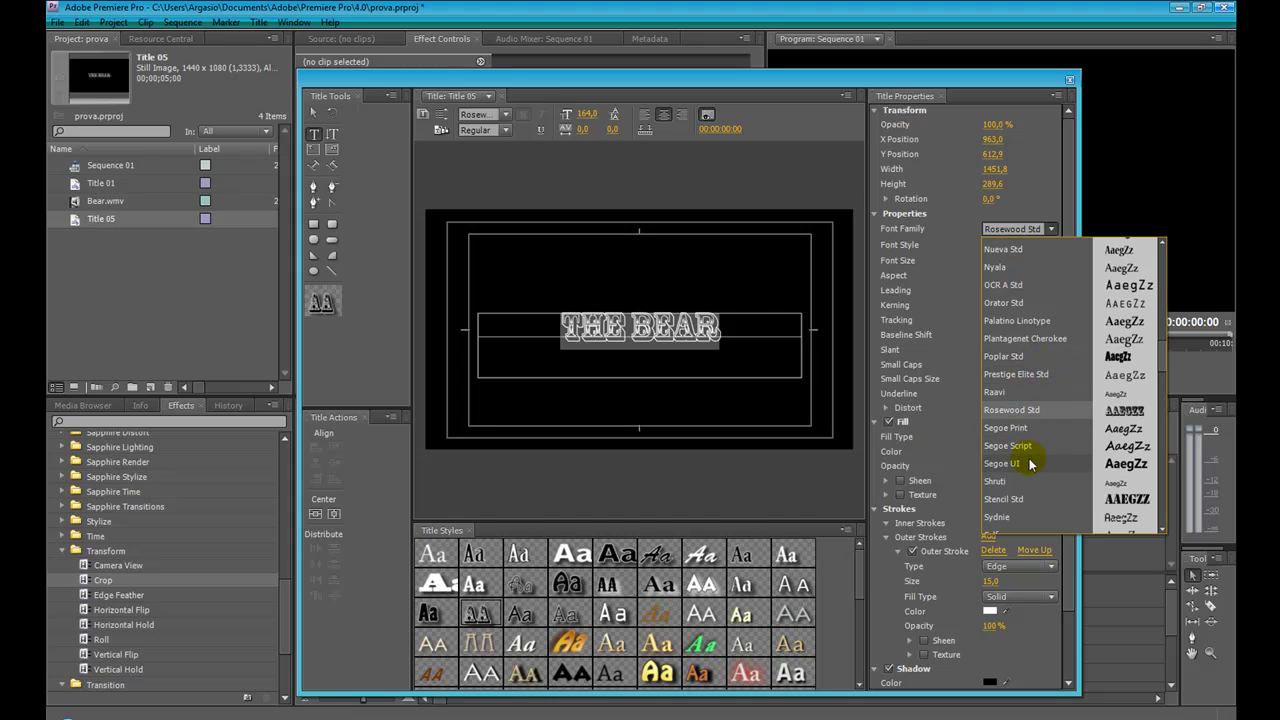
{"action": "left_click", "coordinate": [1019, 498]}
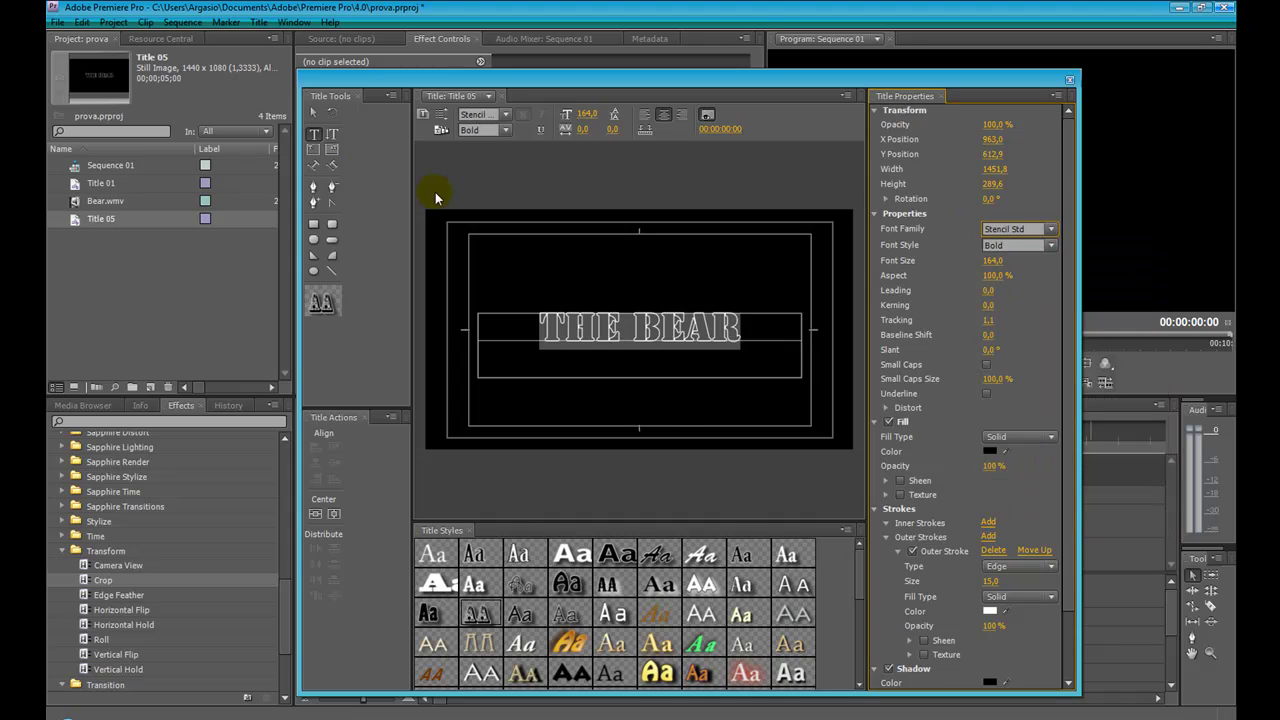
{"action": "left_click", "coordinate": [315, 116]}
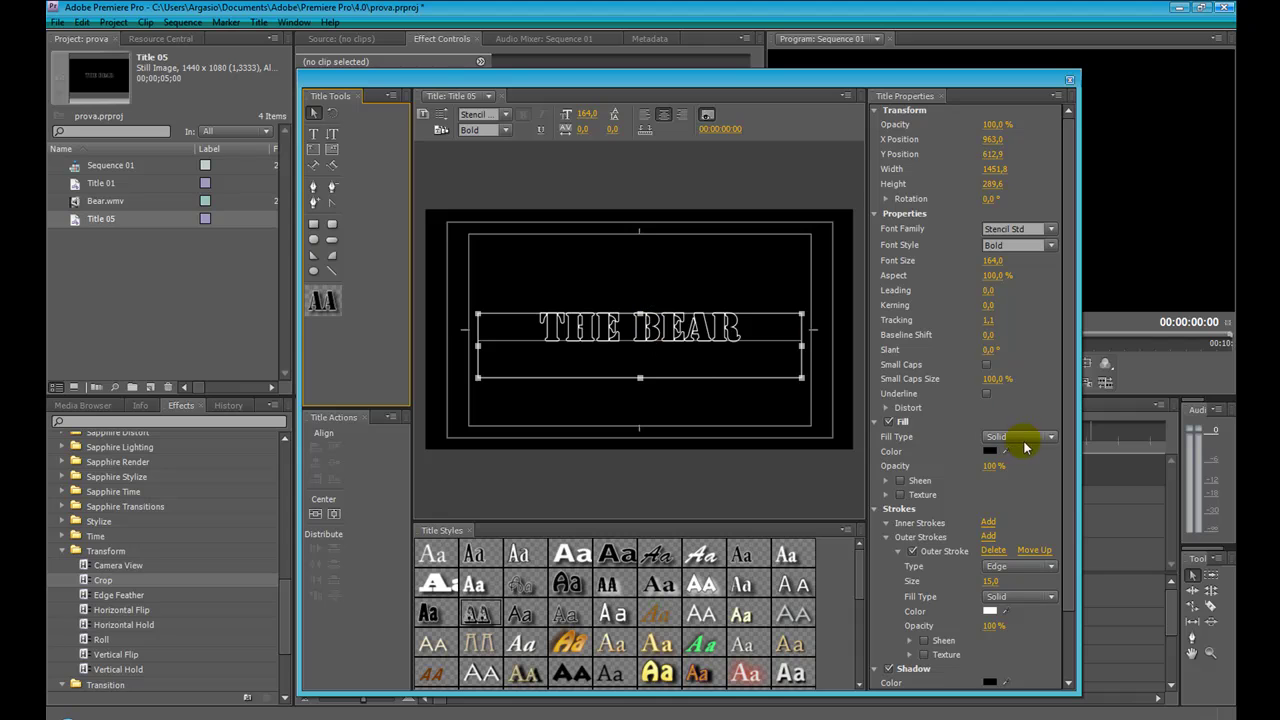
- Set the size of the title text's outer stroke to 31
{"action": "left_click_drag", "start_coordinate": [1068, 304], "coordinate": [1061, 385]}
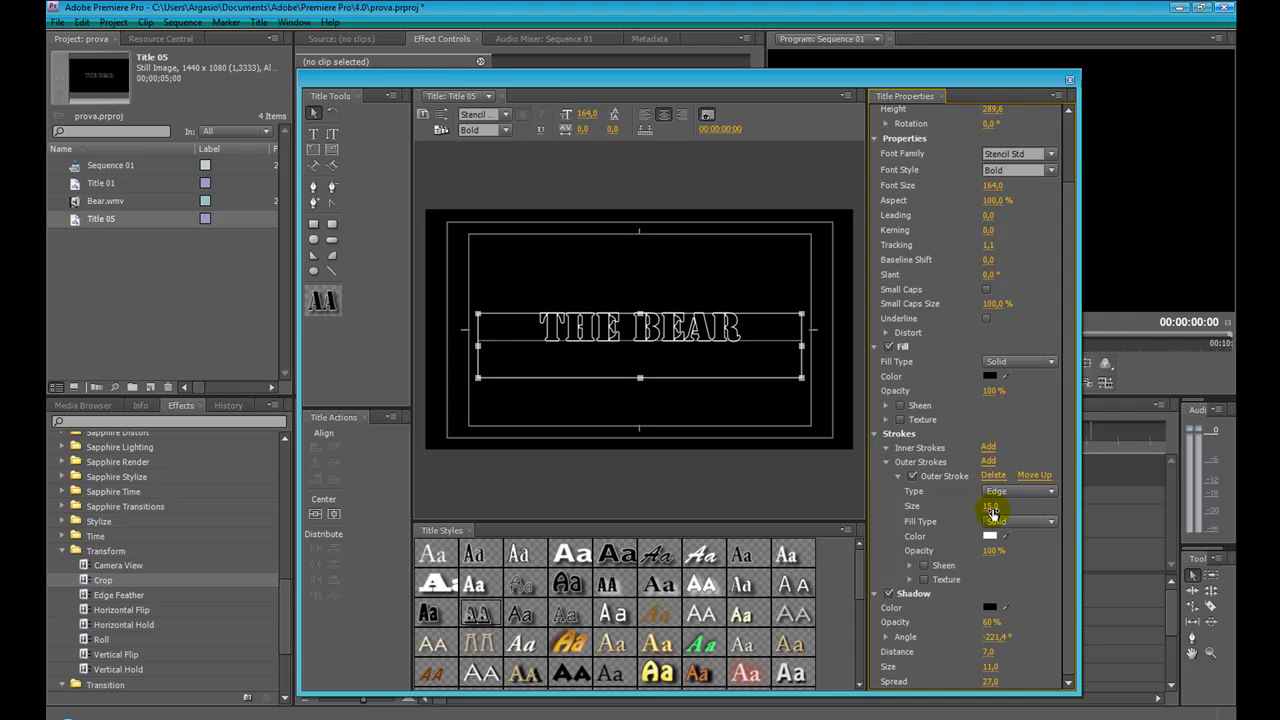
{"action": "scroll", "coordinate": [953, 377], "scroll_direction": "up", "scroll_amount": 1}
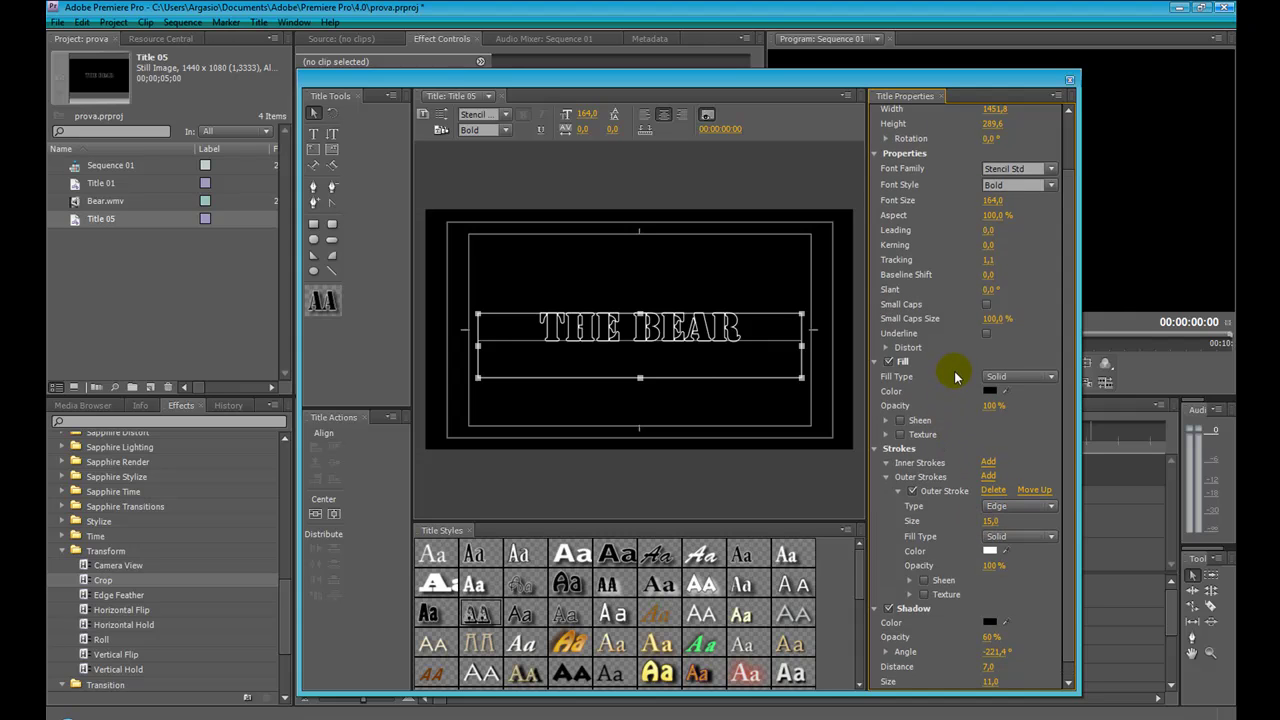
{"action": "scroll", "coordinate": [955, 377], "scroll_direction": "down", "scroll_amount": 1}
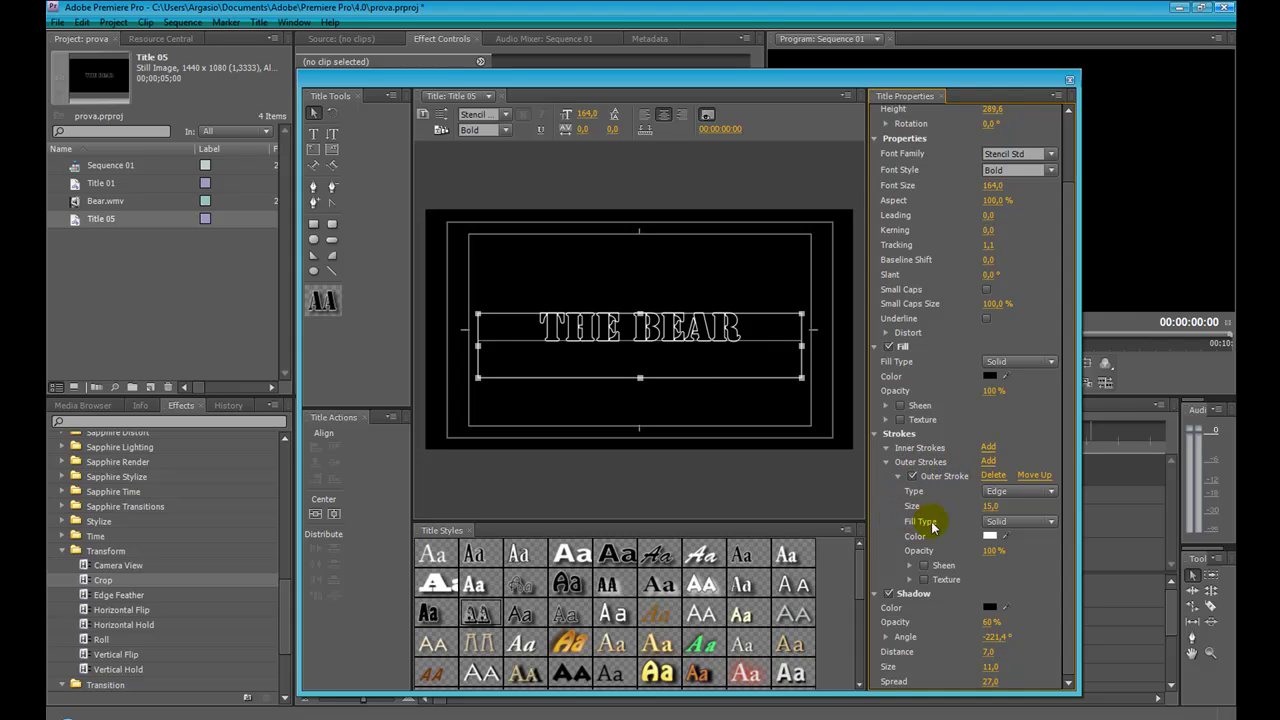
{"action": "left_click", "coordinate": [990, 508]}
{"action": "mouse_move", "coordinate": [990, 506]}
{"action": "left_mouse_down"}
{"action": "mouse_move", "coordinate": [1002, 510]}
{"action": "mouse_move", "coordinate": [990, 518]}
{"action": "left_mouse_up"}
- Change the outer stroke colour of the THE BEAR text to red, keeping the Edge stroke type
{"action": "left_click", "coordinate": [990, 536]}
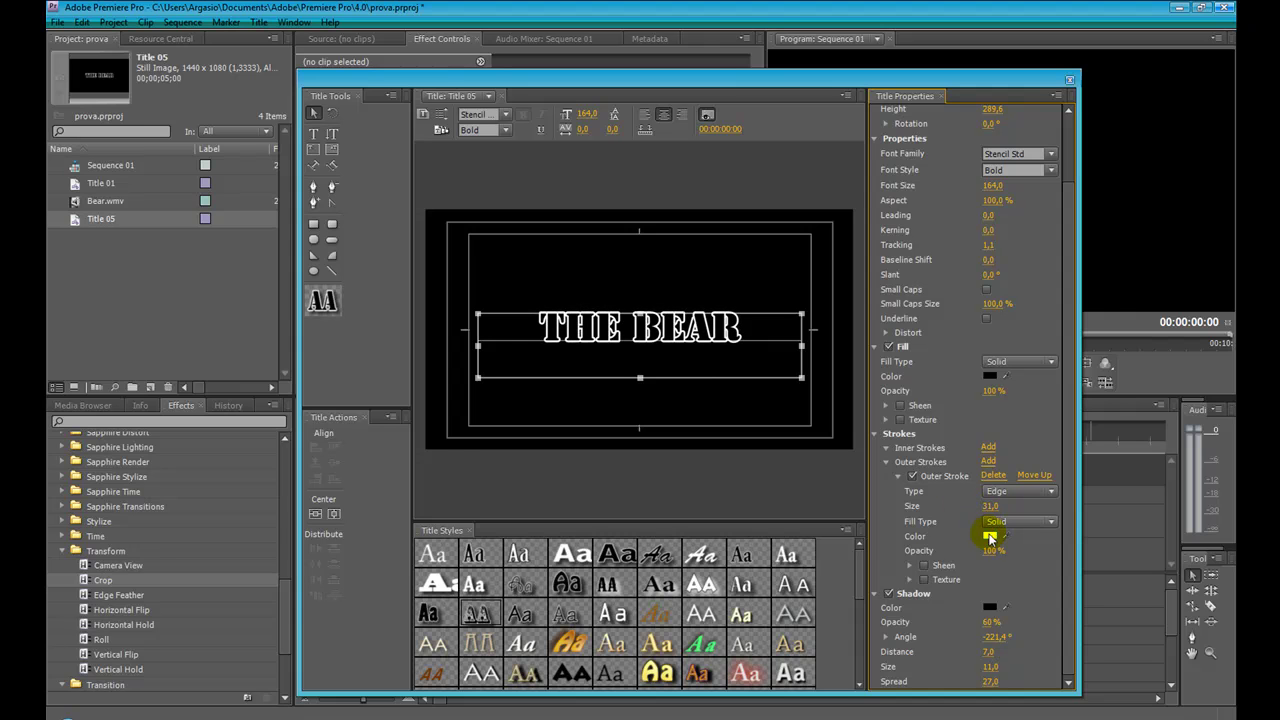
{"action": "left_click_drag", "start_coordinate": [653, 457], "coordinate": [677, 506]}
{"action": "left_click", "coordinate": [800, 287]}
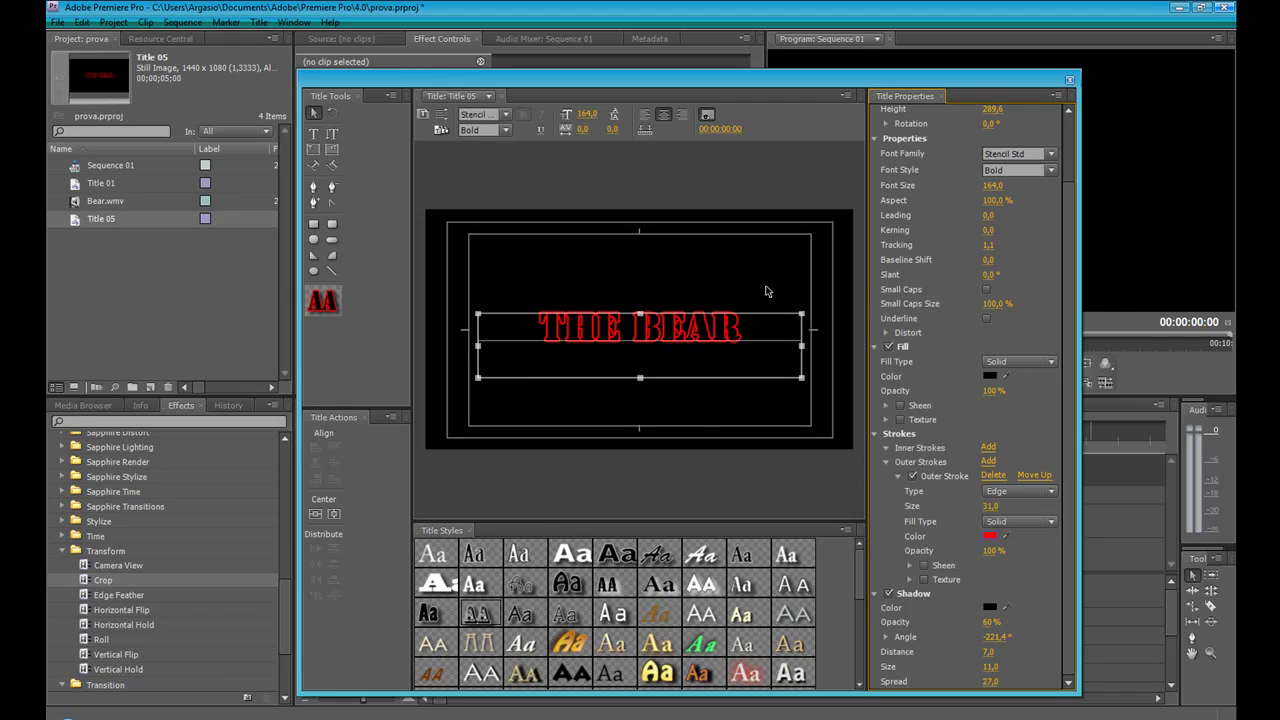
{"action": "left_click", "coordinate": [1023, 497]}
{"action": "left_click", "coordinate": [1063, 458]}
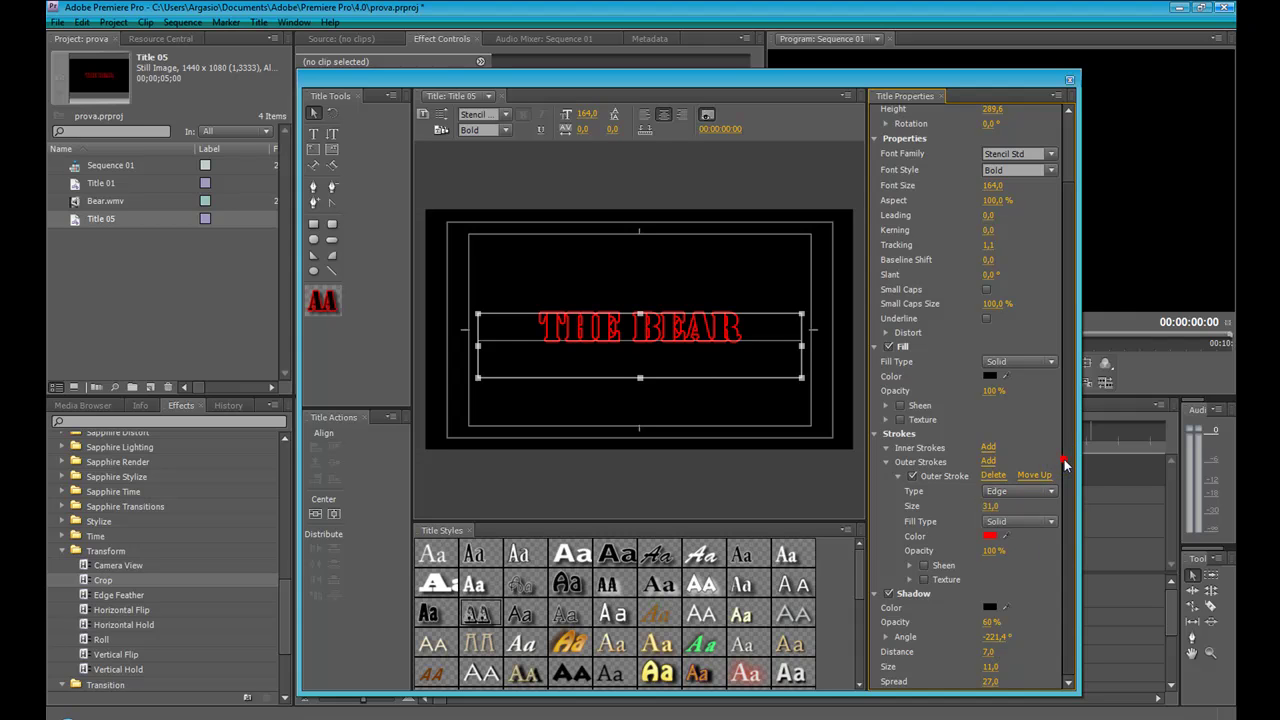
- Set the opacity of the THE BEAR text's red outer stroke to 50%
{"action": "scroll", "coordinate": [1060, 480], "scroll_direction": "up", "scroll_amount": 1}
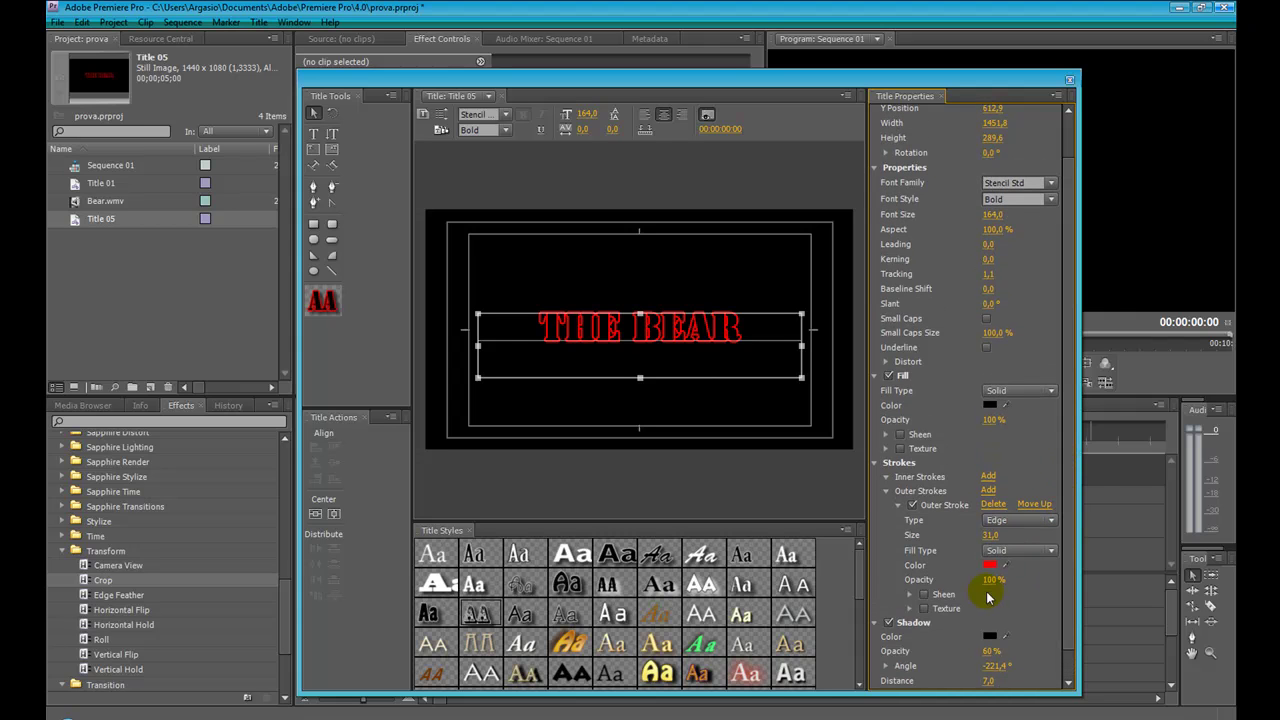
{"action": "left_click", "coordinate": [996, 578]}
{"action": "type", "text": "50"}
{"action": "key", "text": "Return"}
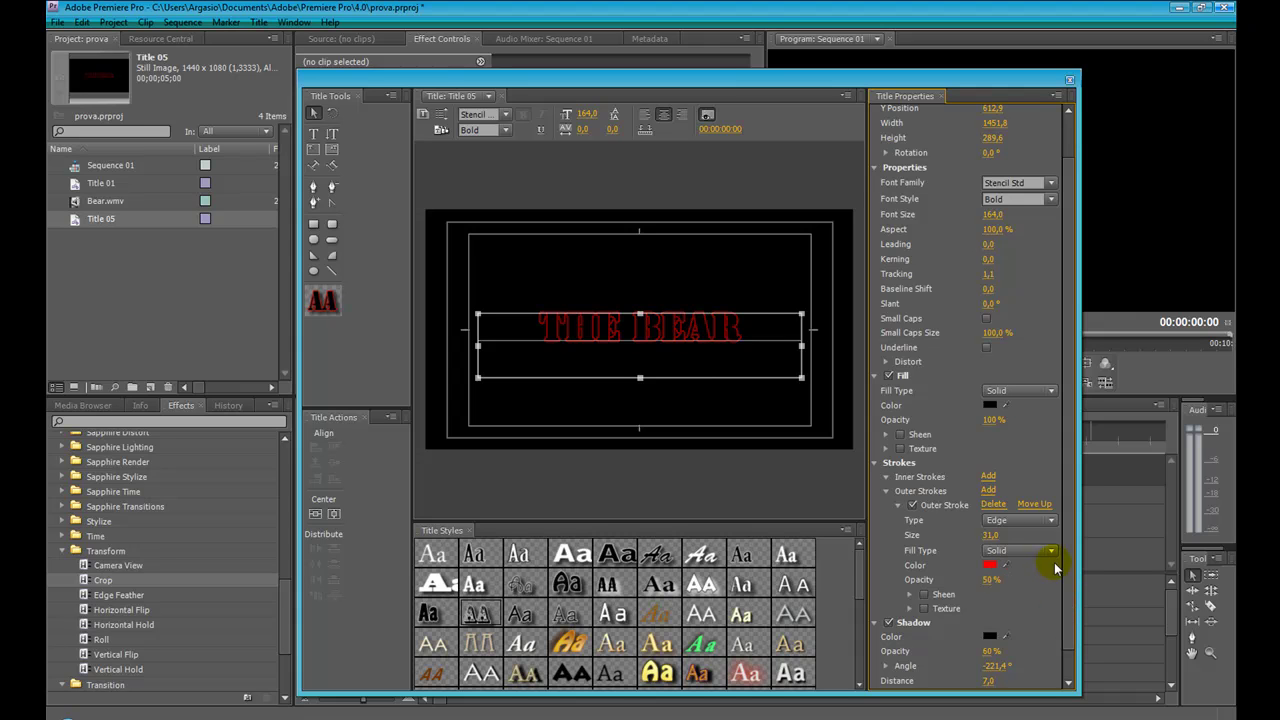
- Change the text fill to a Linear Gradient and set its first colour stop to dark blue 050036
{"action": "scroll", "coordinate": [1062, 562], "scroll_direction": "up", "scroll_amount": 2}
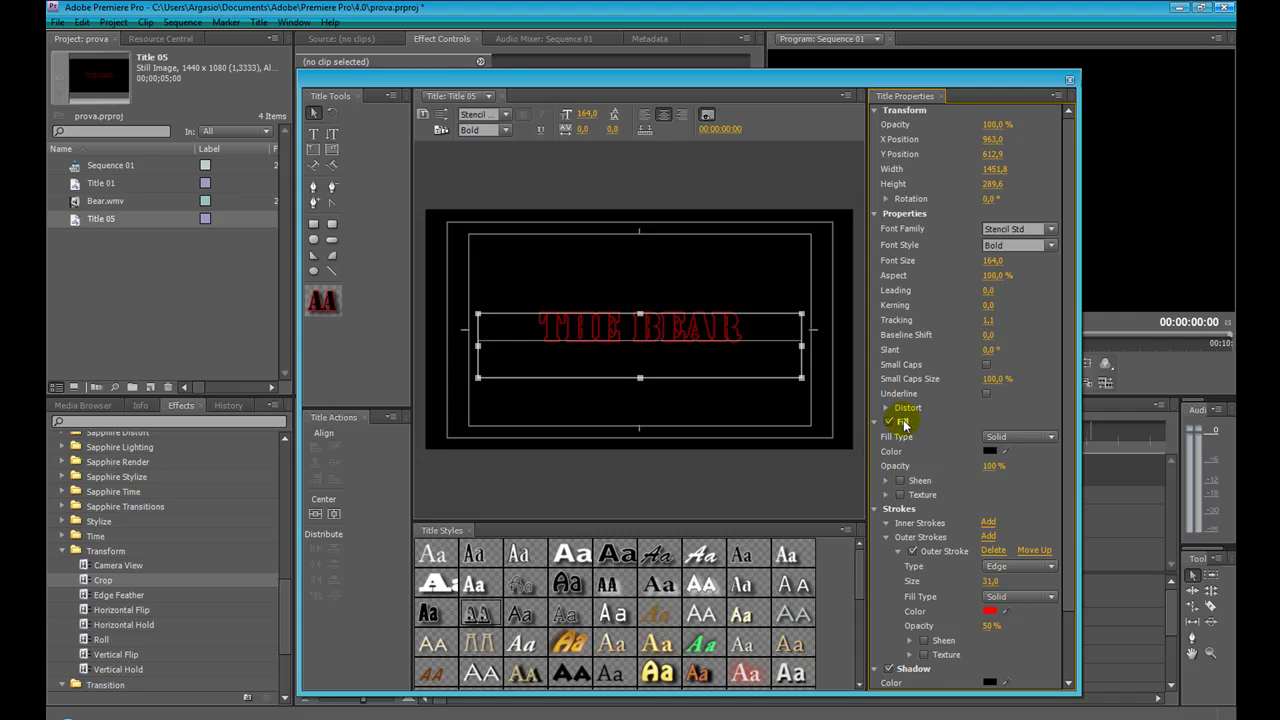
{"action": "left_click", "coordinate": [1000, 437]}
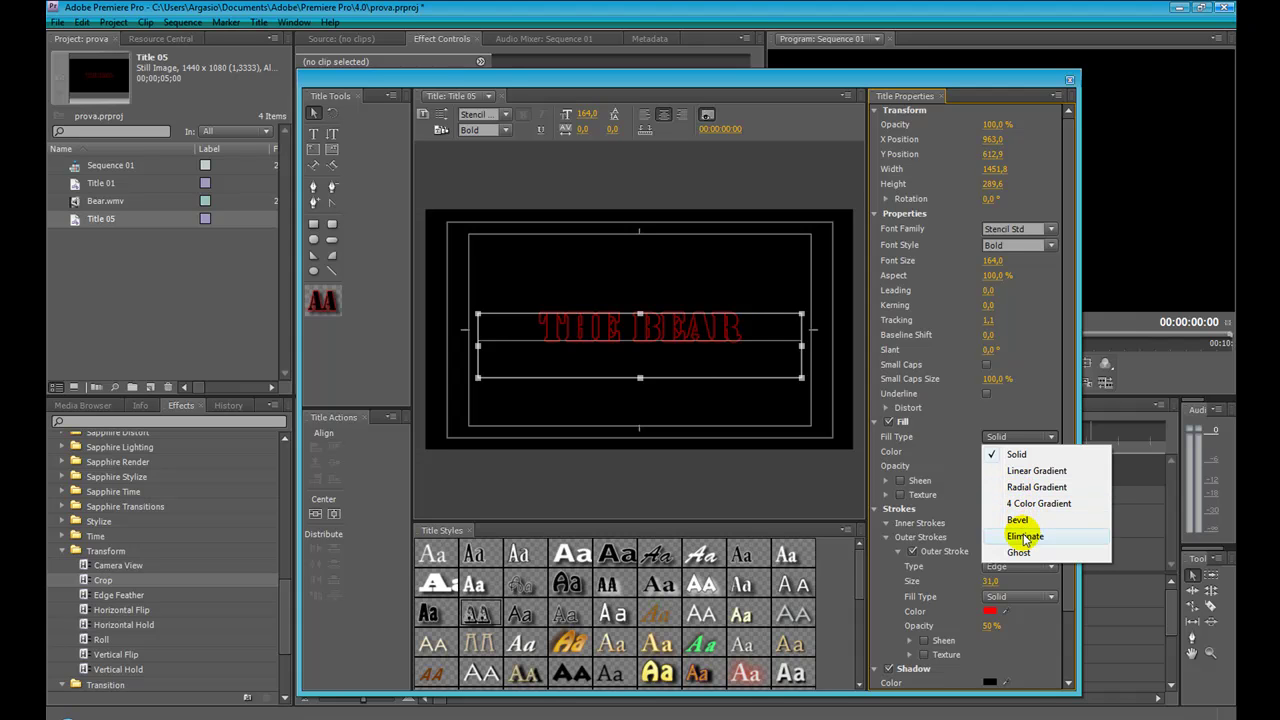
{"action": "left_click", "coordinate": [1015, 471]}
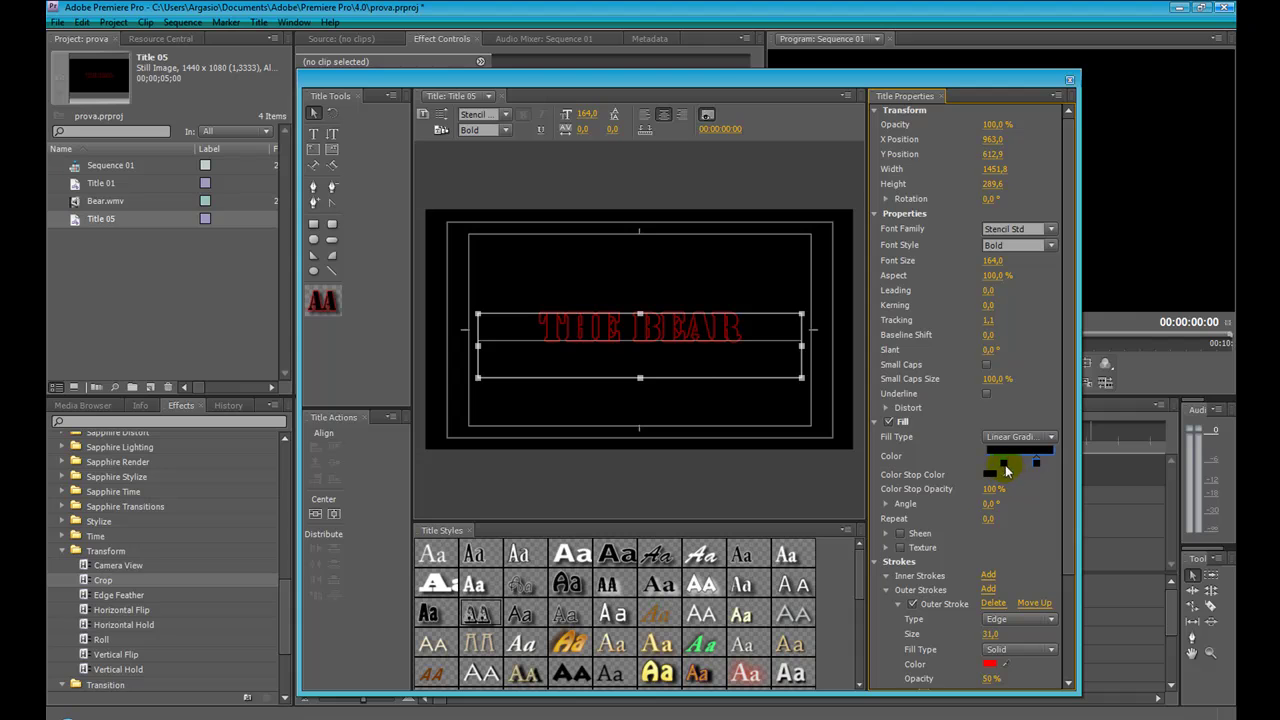
{"action": "left_click", "coordinate": [1005, 465]}
{"action": "double_click", "coordinate": [1005, 466]}
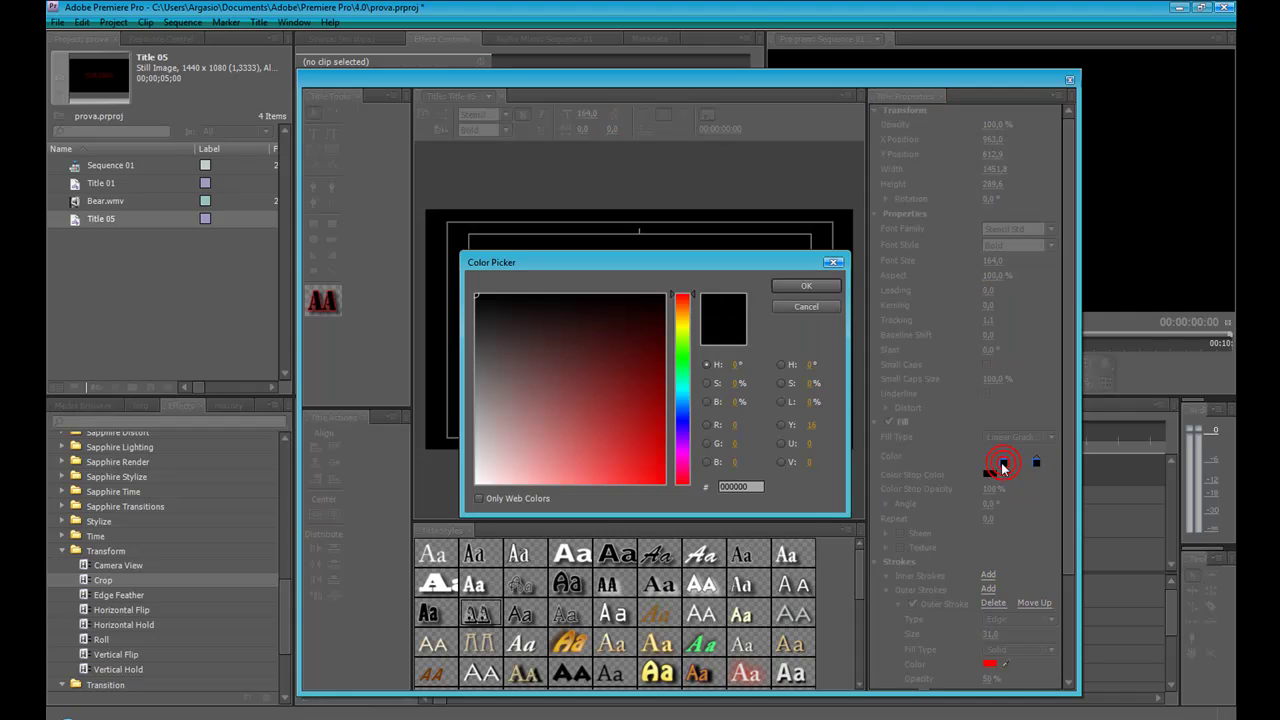
{"action": "left_click", "coordinate": [684, 418]}
{"action": "left_click", "coordinate": [664, 333]}
{"action": "left_click", "coordinate": [801, 292]}
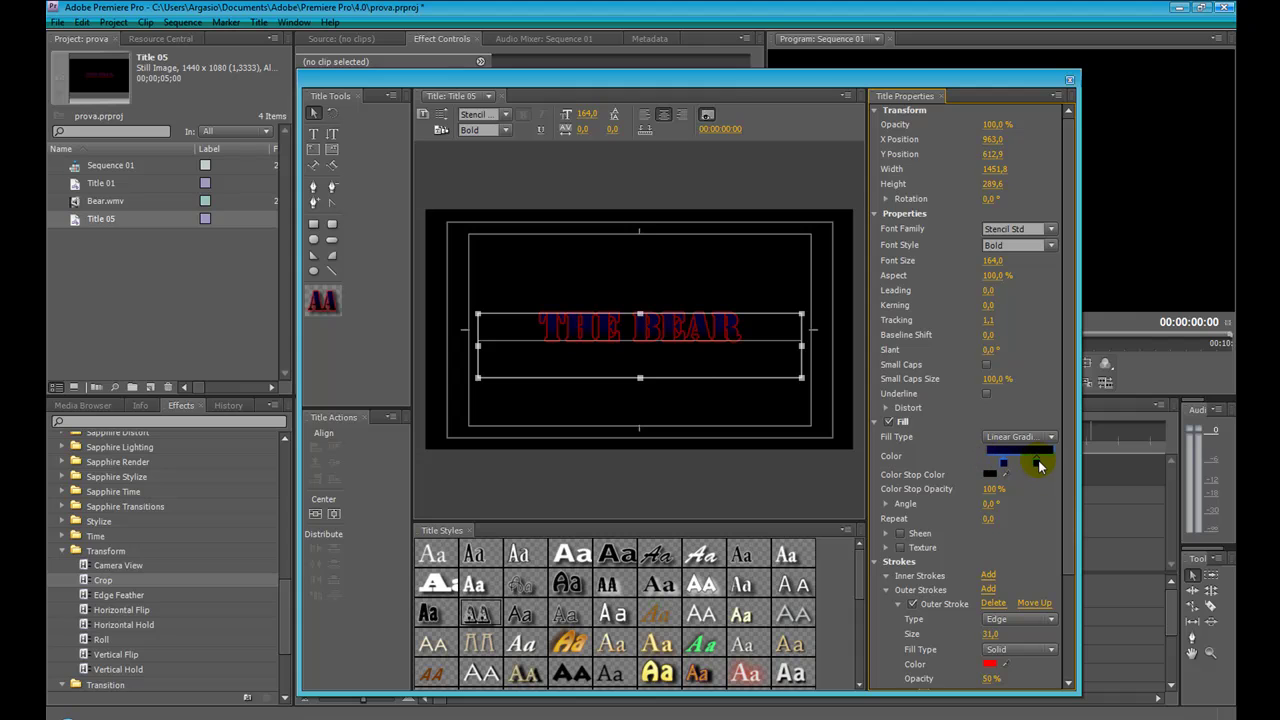
- Spread the text fill's two gradient colour stops further apart and set the gradient angle to 90°
{"action": "left_click_drag", "start_coordinate": [1047, 462], "coordinate": [1015, 462]}
{"action": "double_click", "coordinate": [1016, 460]}
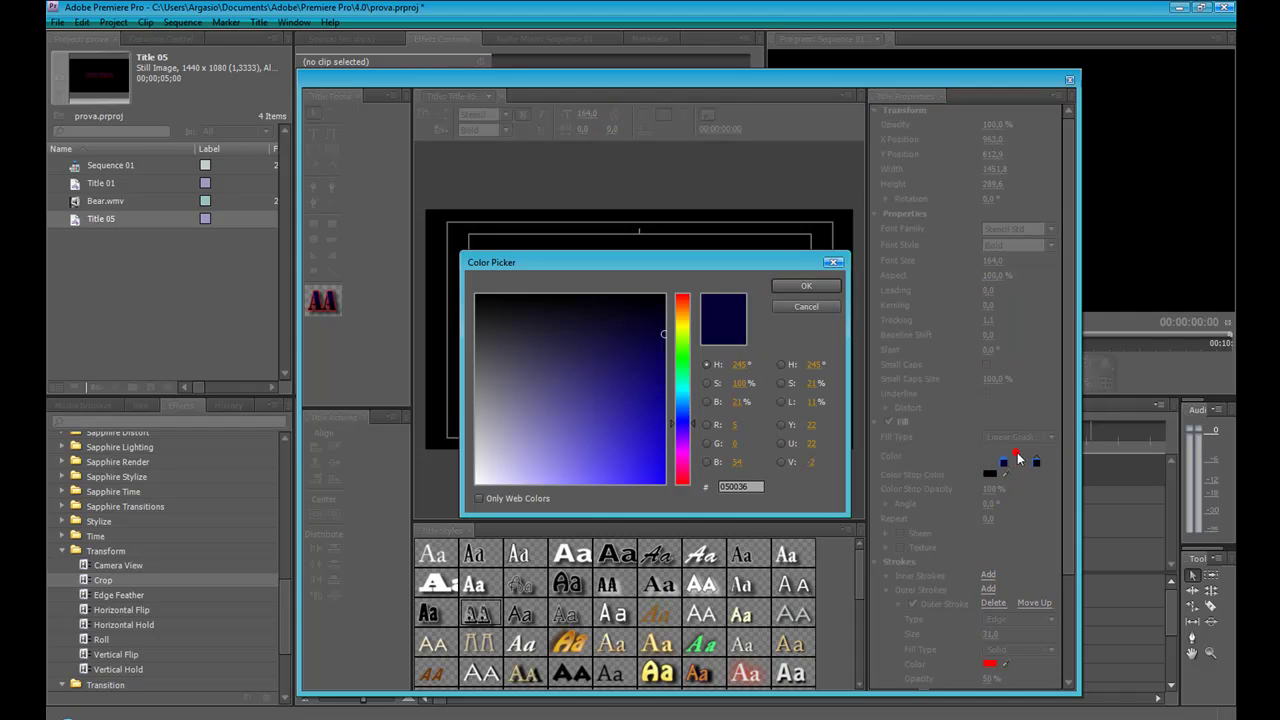
{"action": "left_click", "coordinate": [829, 287]}
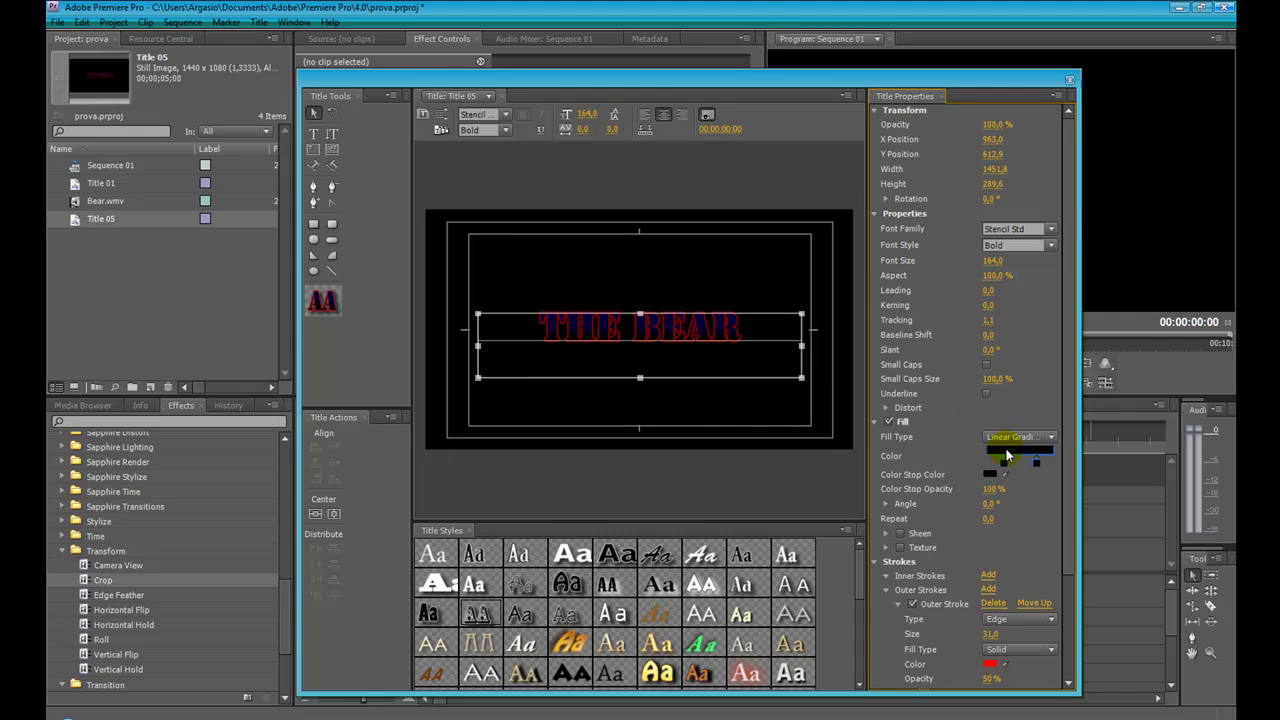
{"action": "left_click_drag", "start_coordinate": [1033, 460], "coordinate": [1042, 462]}
{"action": "left_click", "coordinate": [990, 503]}
{"action": "type", "text": "90"}
{"action": "left_click", "coordinate": [1027, 513]}
{"action": "left_click", "coordinate": [992, 494]}
- Centre the THE BEAR text box horizontally and vertically in the title frame
{"action": "left_click", "coordinate": [314, 112]}
{"action": "left_click", "coordinate": [530, 338]}
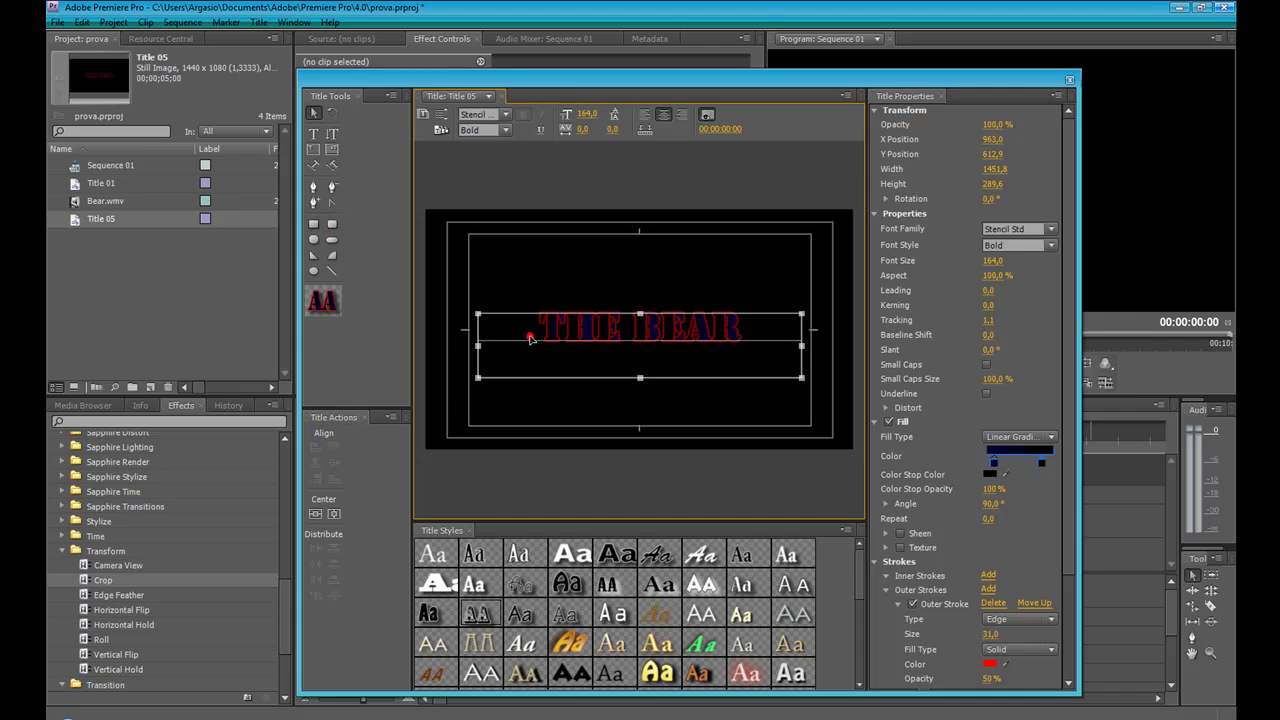
{"action": "left_click", "coordinate": [336, 514]}
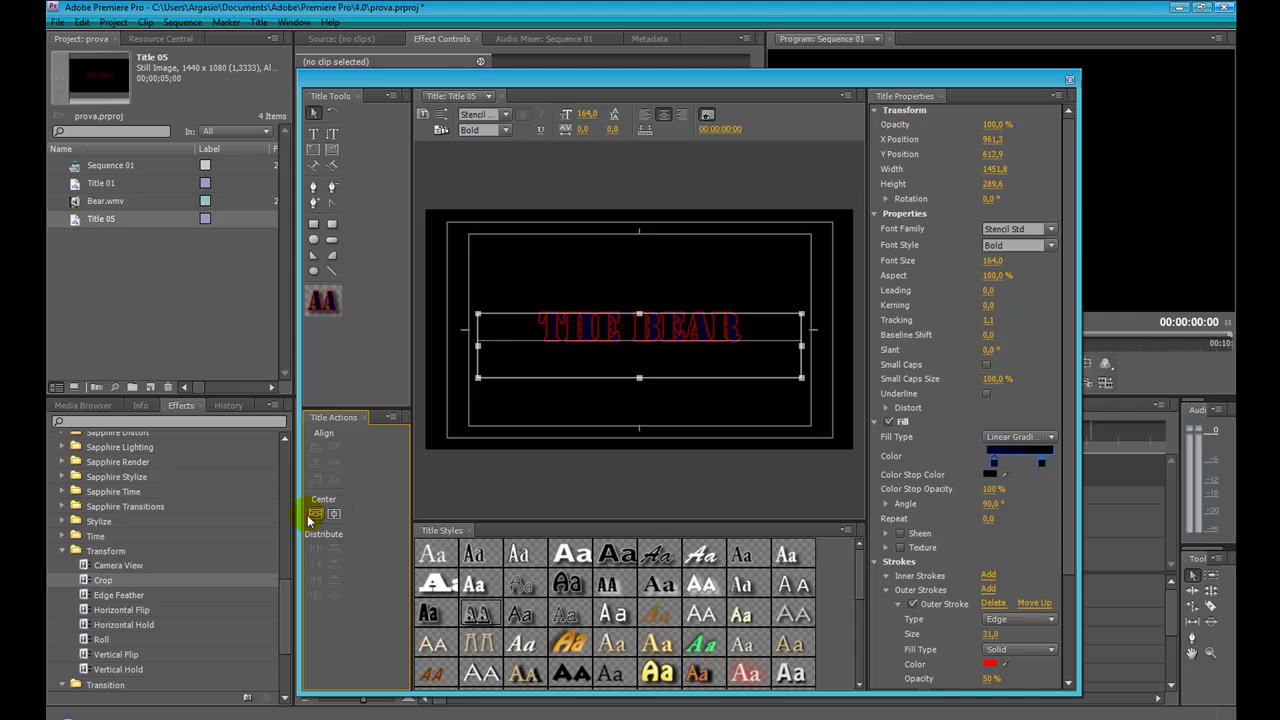
{"action": "left_click", "coordinate": [314, 515]}
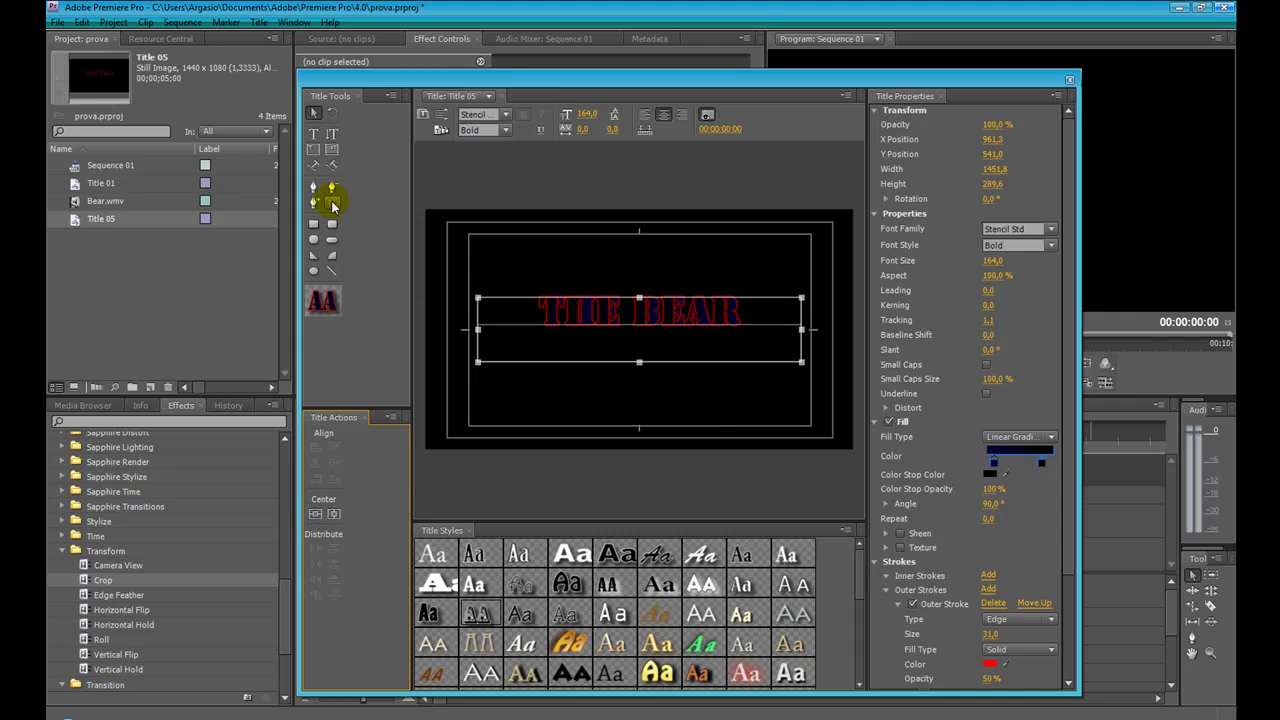
- Draw a closed triangle about 252 by 547 with the Pen tool, to the left of the THE BEAR text
{"action": "left_click", "coordinate": [313, 187]}
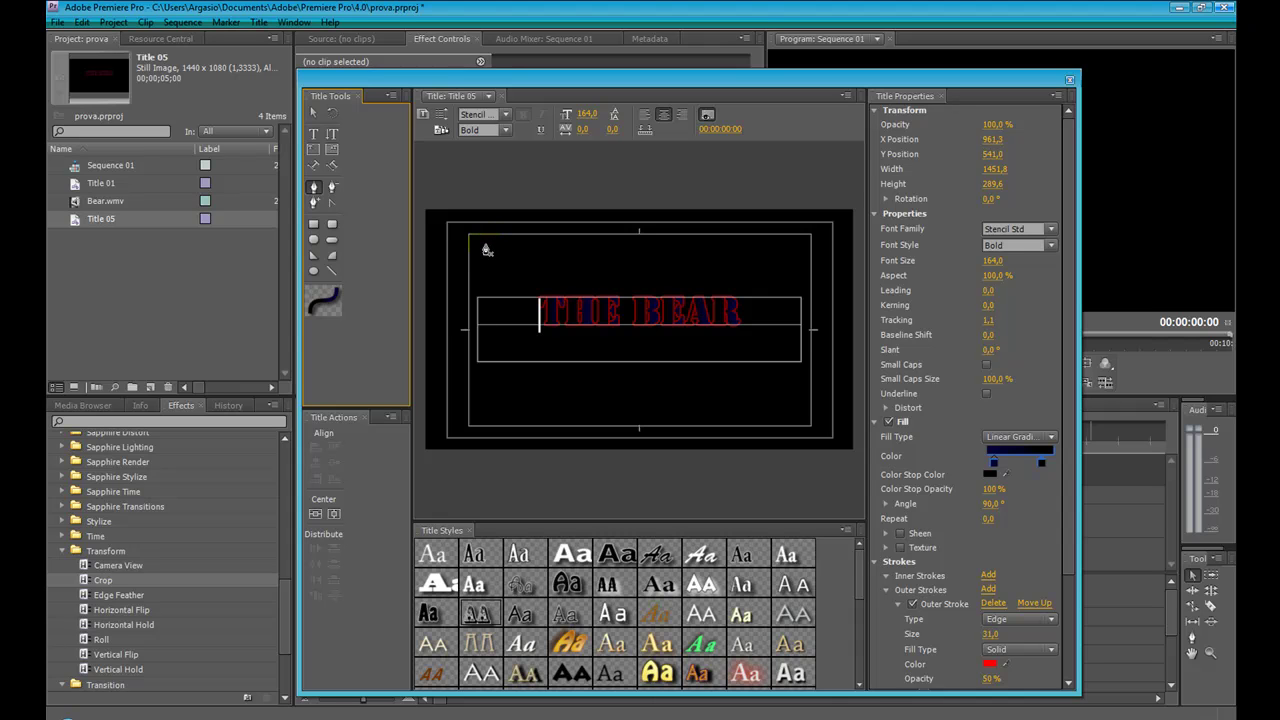
{"action": "left_click", "coordinate": [476, 241]}
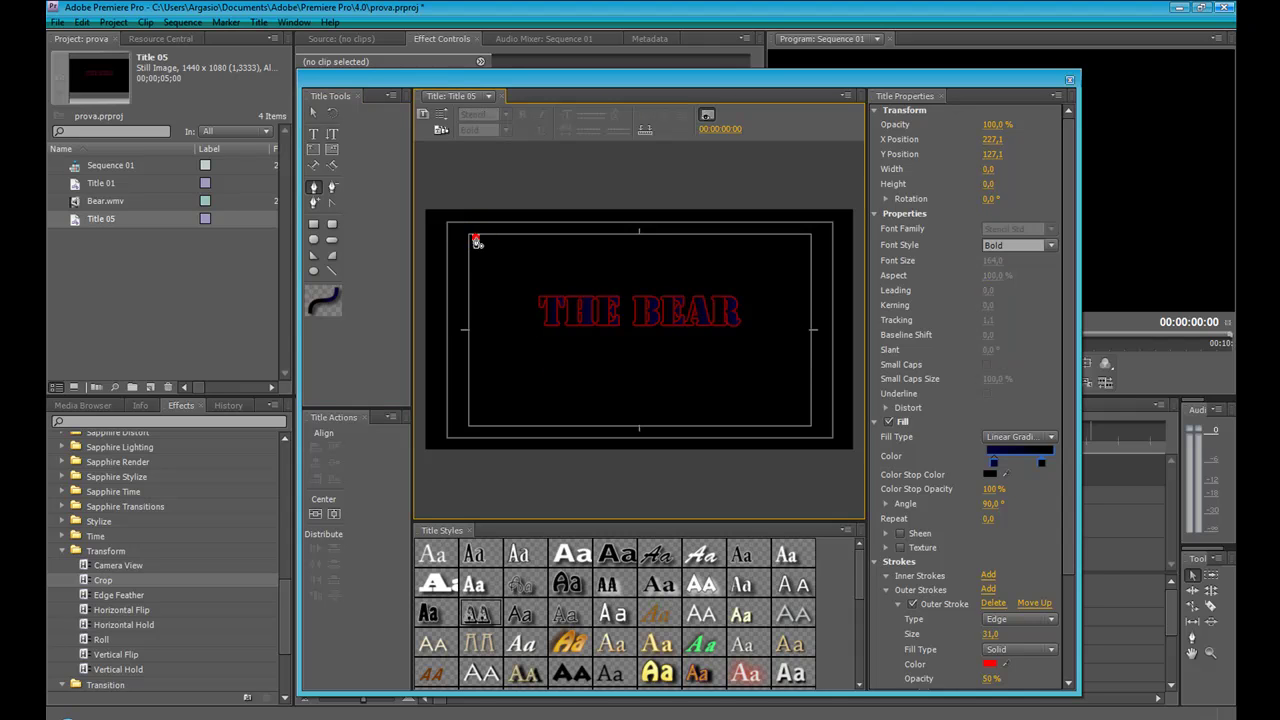
{"action": "left_click", "coordinate": [531, 283]}
{"action": "left_click", "coordinate": [491, 358]}
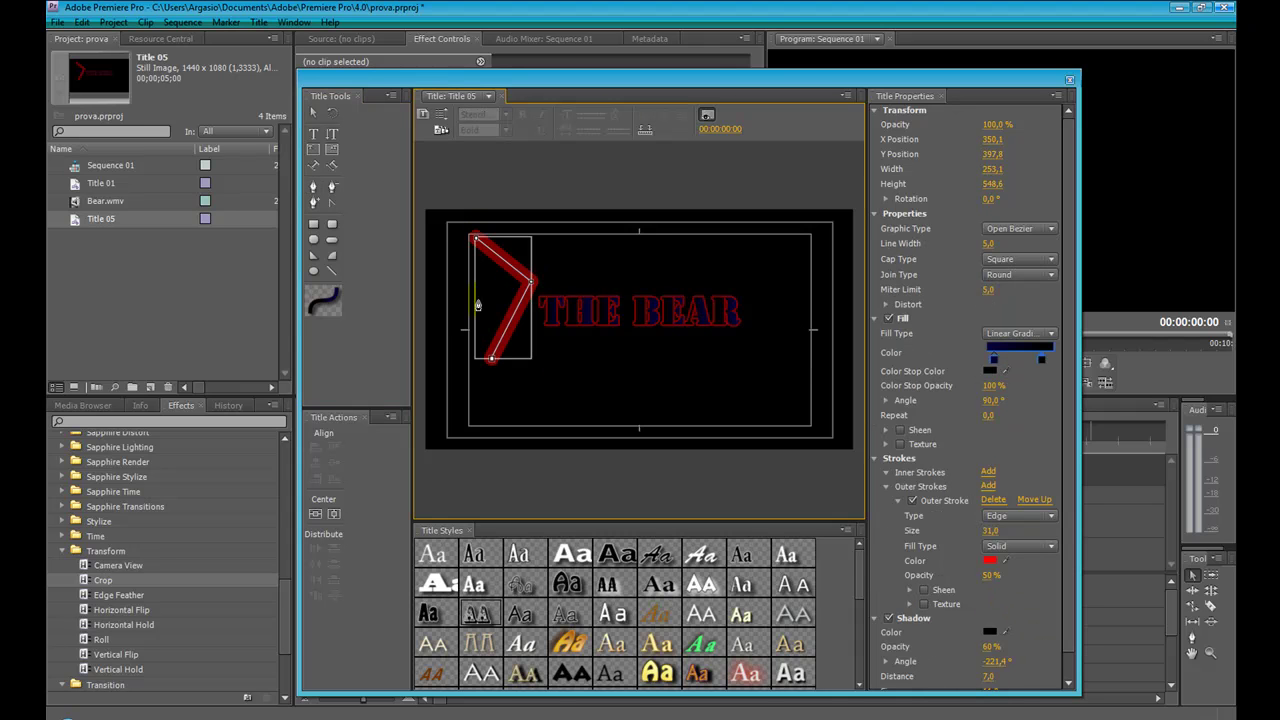
{"action": "left_click", "coordinate": [476, 241]}
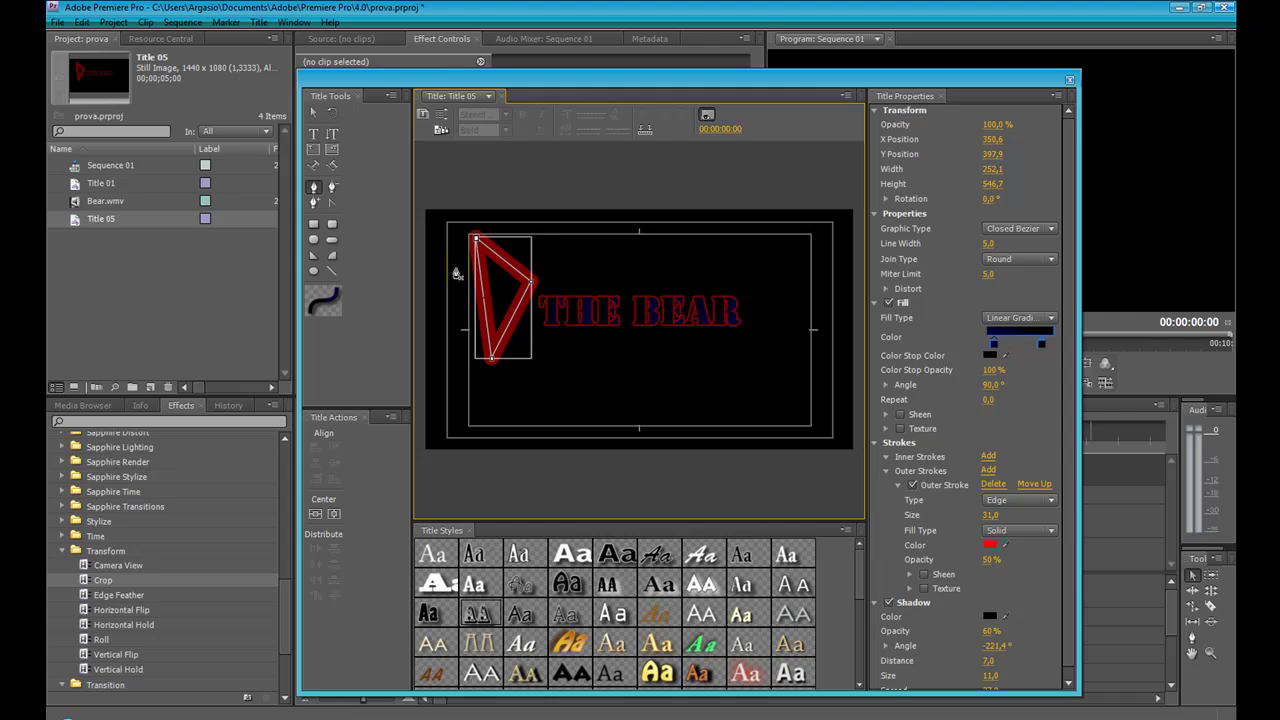
- Draw a rectangle about 716 by 232 below the THE BEAR text and rotate it by about 67°
{"action": "left_click", "coordinate": [316, 236]}
{"action": "mouse_move", "coordinate": [597, 357]}
{"action": "left_mouse_down"}
{"action": "mouse_move", "coordinate": [633, 387]}
{"action": "mouse_move", "coordinate": [708, 413]}
{"action": "mouse_move", "coordinate": [769, 410]}
{"action": "left_mouse_up"}
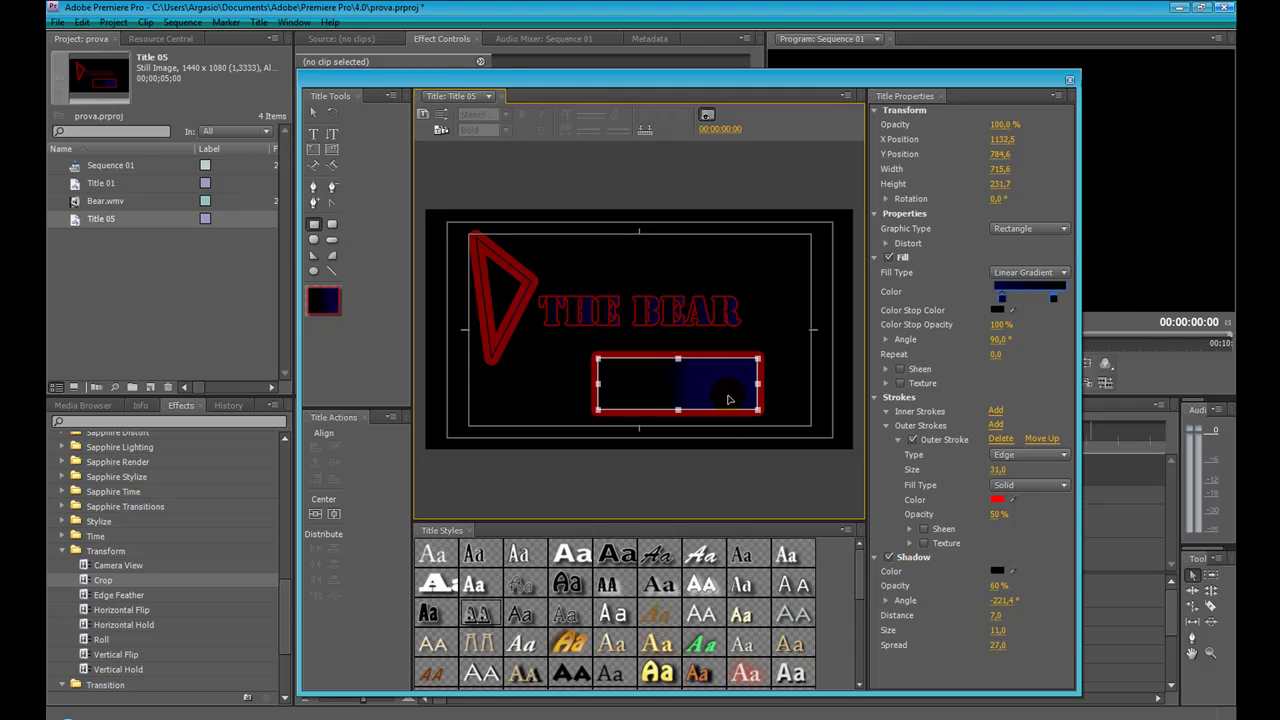
{"action": "left_click", "coordinate": [673, 284]}
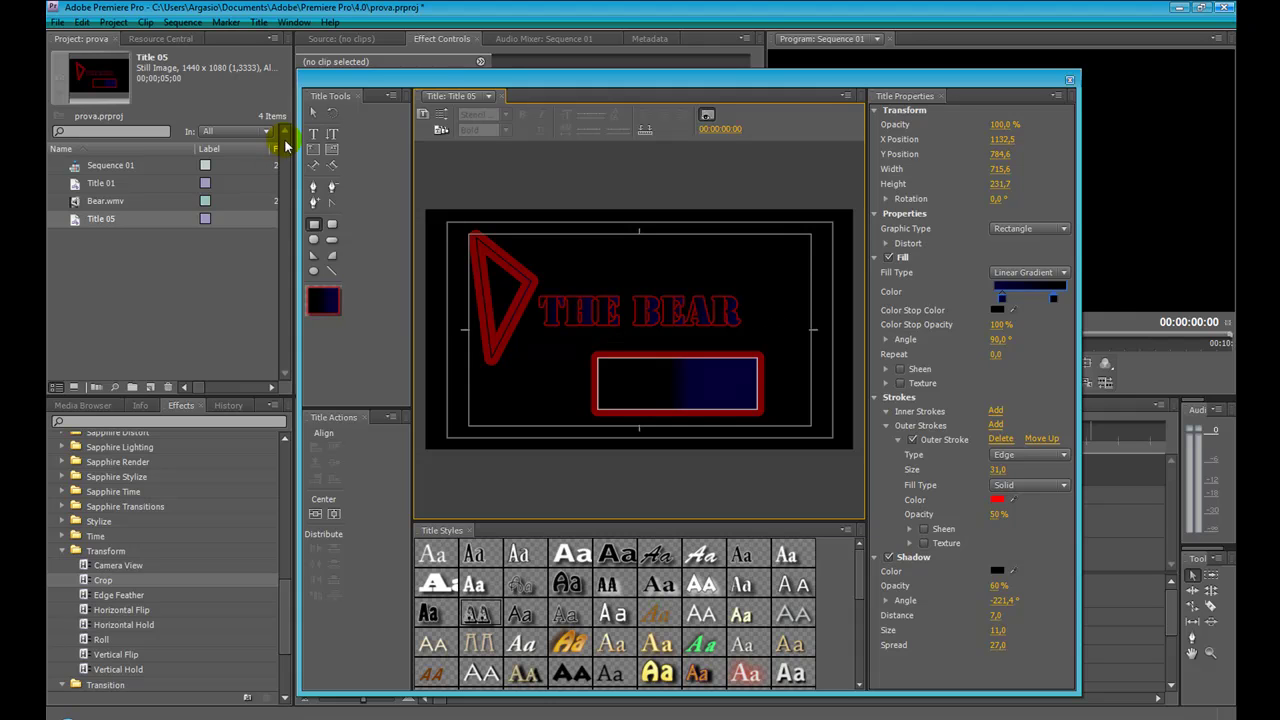
{"action": "left_click", "coordinate": [314, 116]}
{"action": "left_click", "coordinate": [672, 362]}
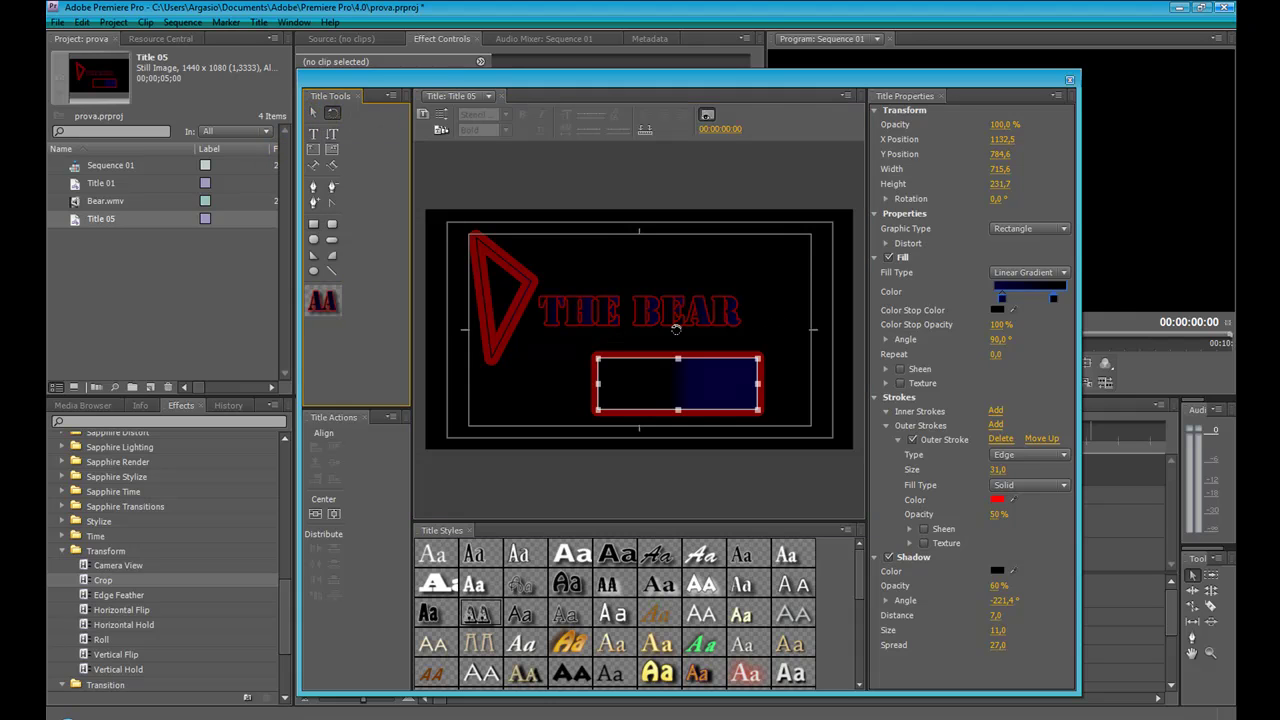
{"action": "left_click_drag", "start_coordinate": [635, 390], "coordinate": [640, 332]}
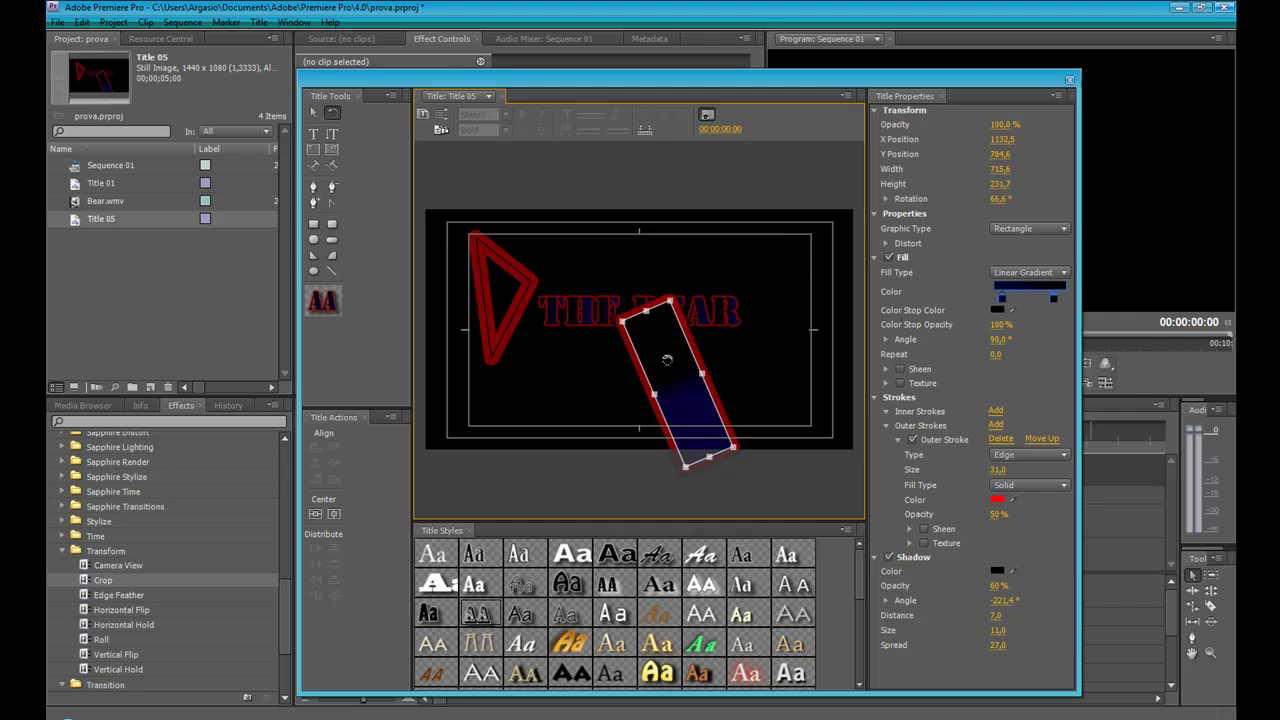
- Delete the rotated rectangle and the pen-drawn triangle from the title
{"action": "key", "text": "Delete"}
{"action": "left_click", "coordinate": [312, 112]}
{"action": "left_click", "coordinate": [535, 313]}
{"action": "left_click", "coordinate": [508, 323]}
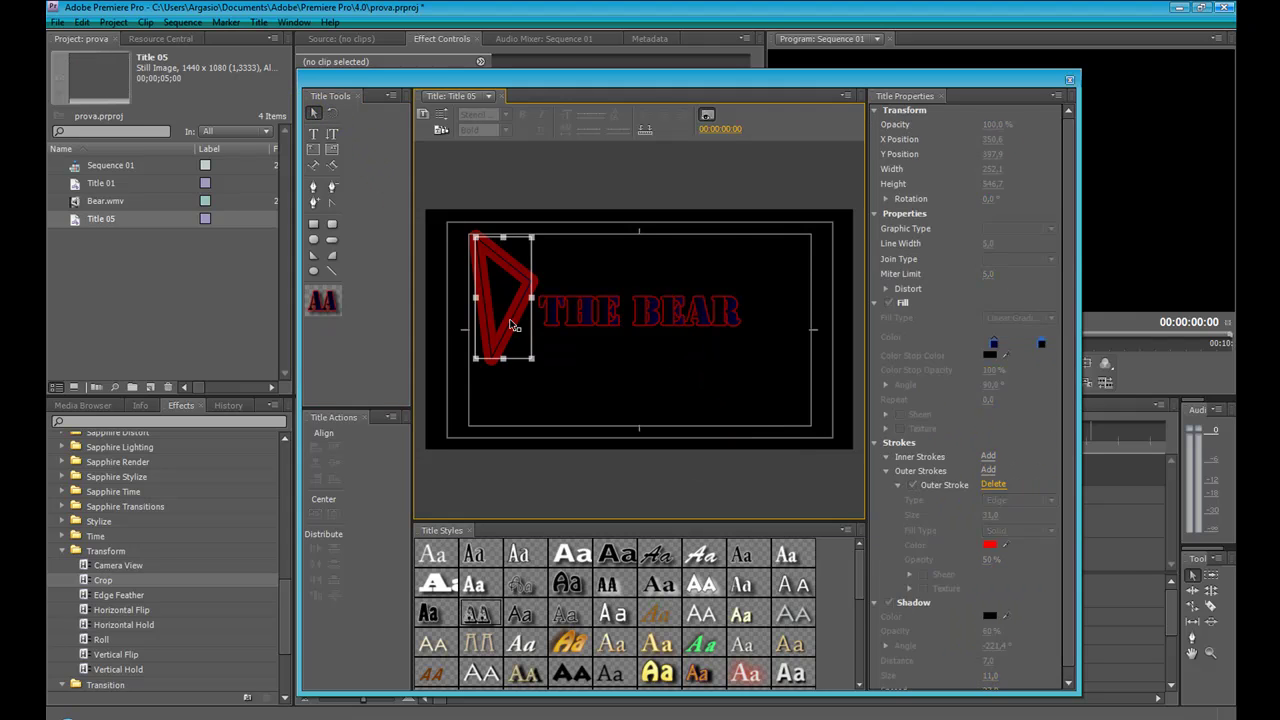
{"action": "key", "text": "Delete"}
{"action": "left_click", "coordinate": [537, 457]}
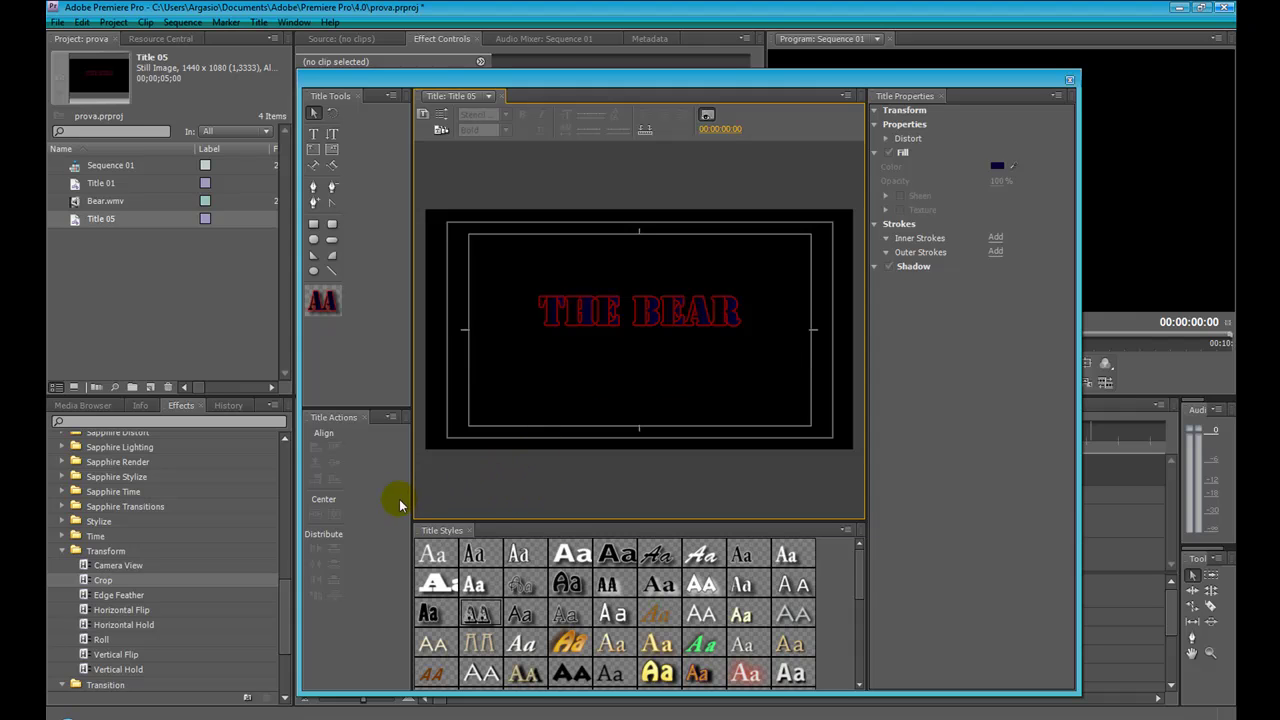
- Close the title editor and place Title 05 on Video 2 above Bear.wmv on Video 1, both at the sequence start
{"action": "left_click", "coordinate": [585, 316]}
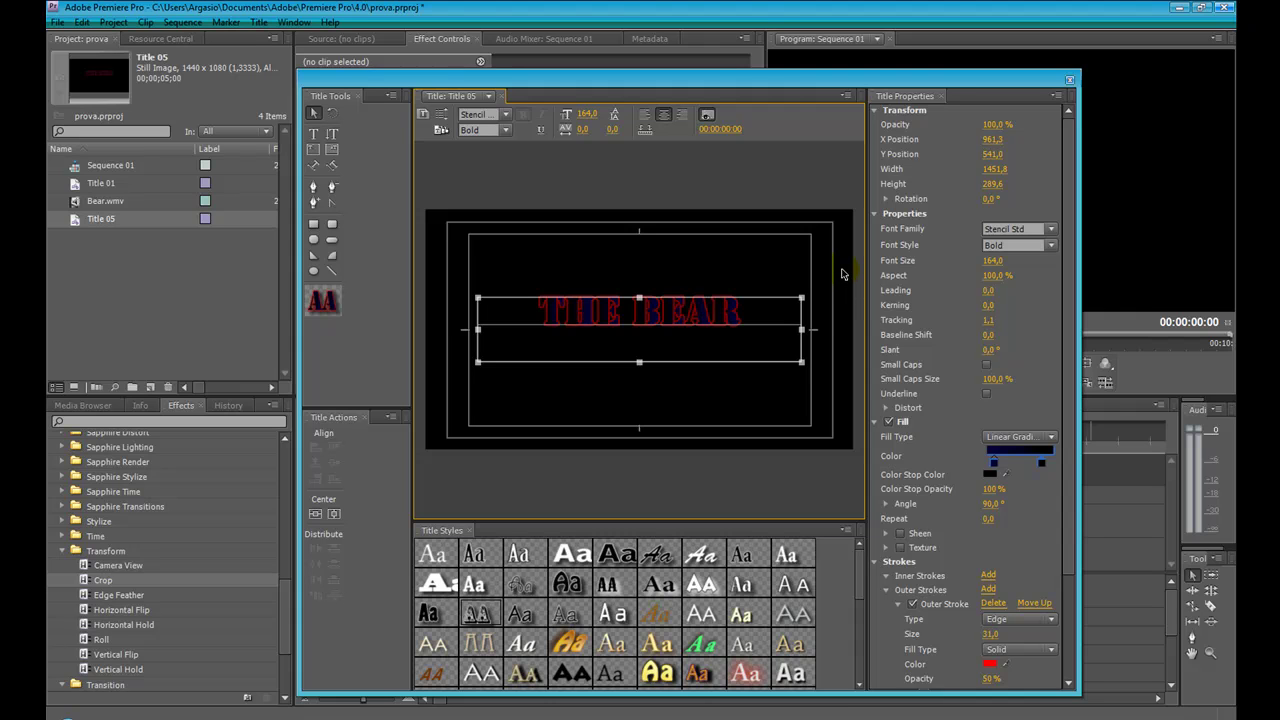
{"action": "left_click", "coordinate": [1070, 81]}
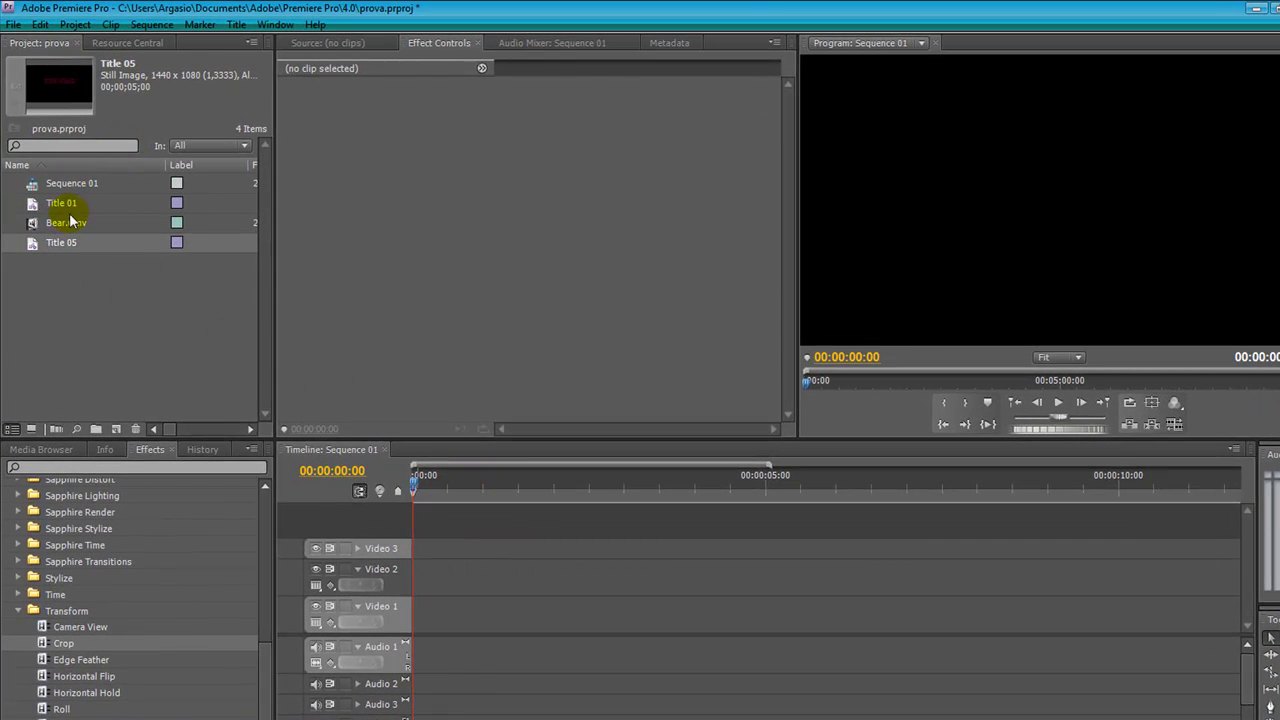
{"action": "left_click", "coordinate": [60, 244]}
{"action": "left_click", "coordinate": [48, 266]}
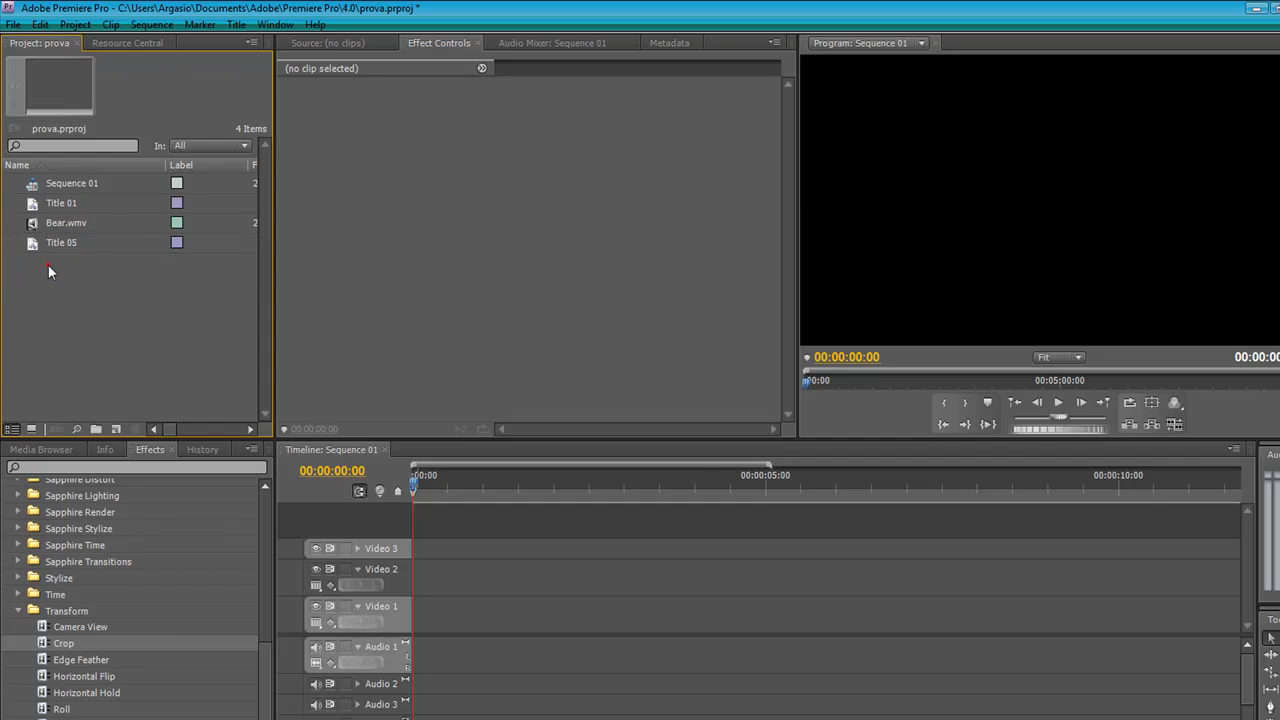
{"action": "left_click", "coordinate": [33, 248]}
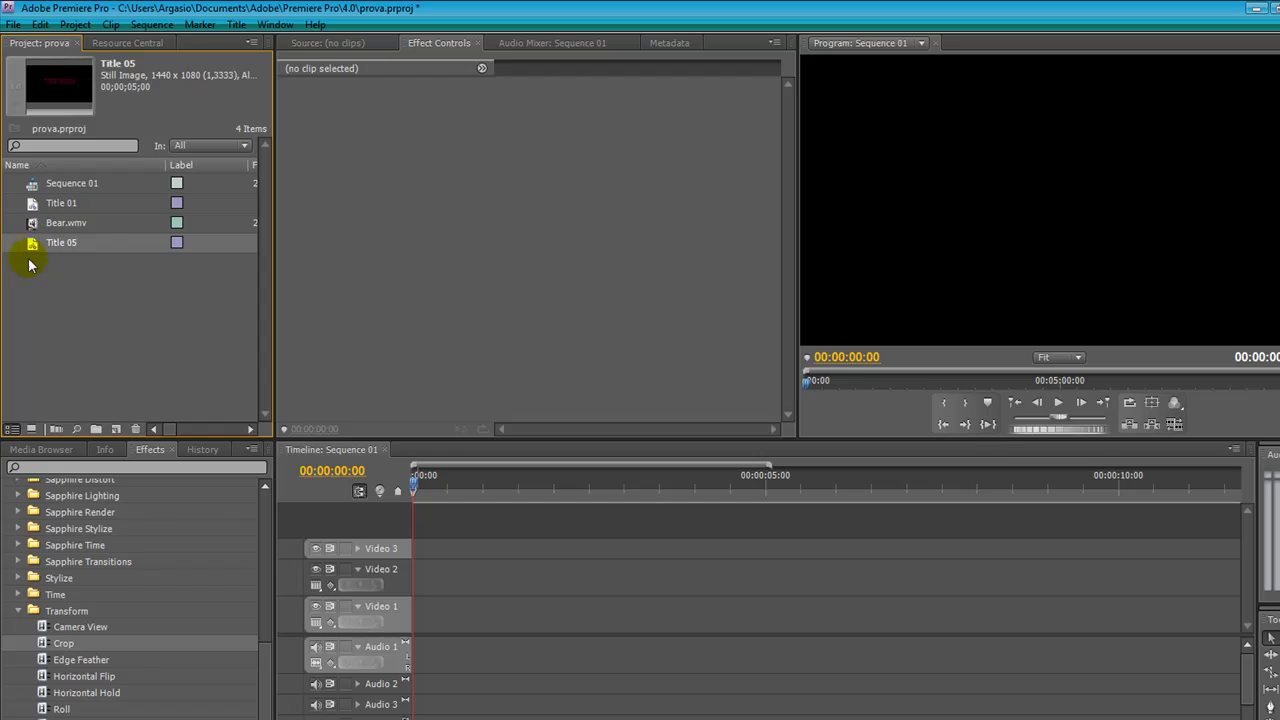
{"action": "left_click_drag", "start_coordinate": [37, 244], "coordinate": [410, 648]}
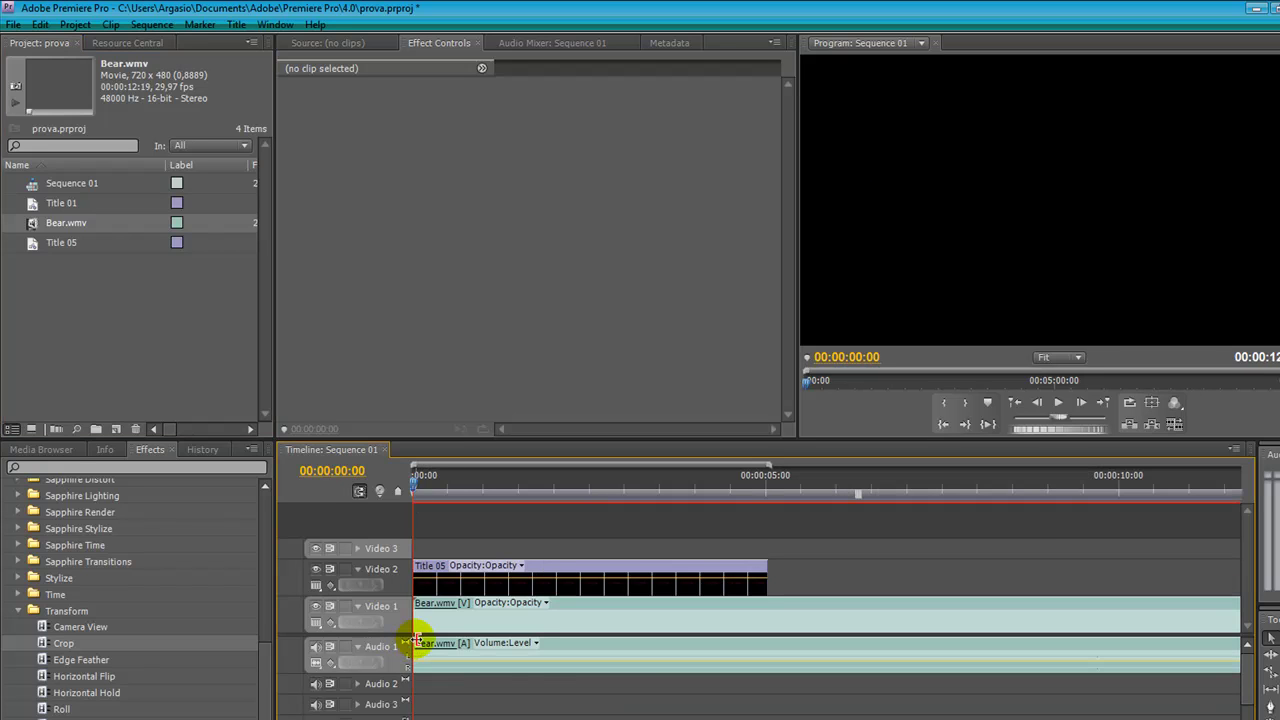
- Scrub the opening of the sequence back to 00:00:00:00 and expand the Motion settings of the Bear.wmv clip
{"action": "left_click", "coordinate": [464, 479]}
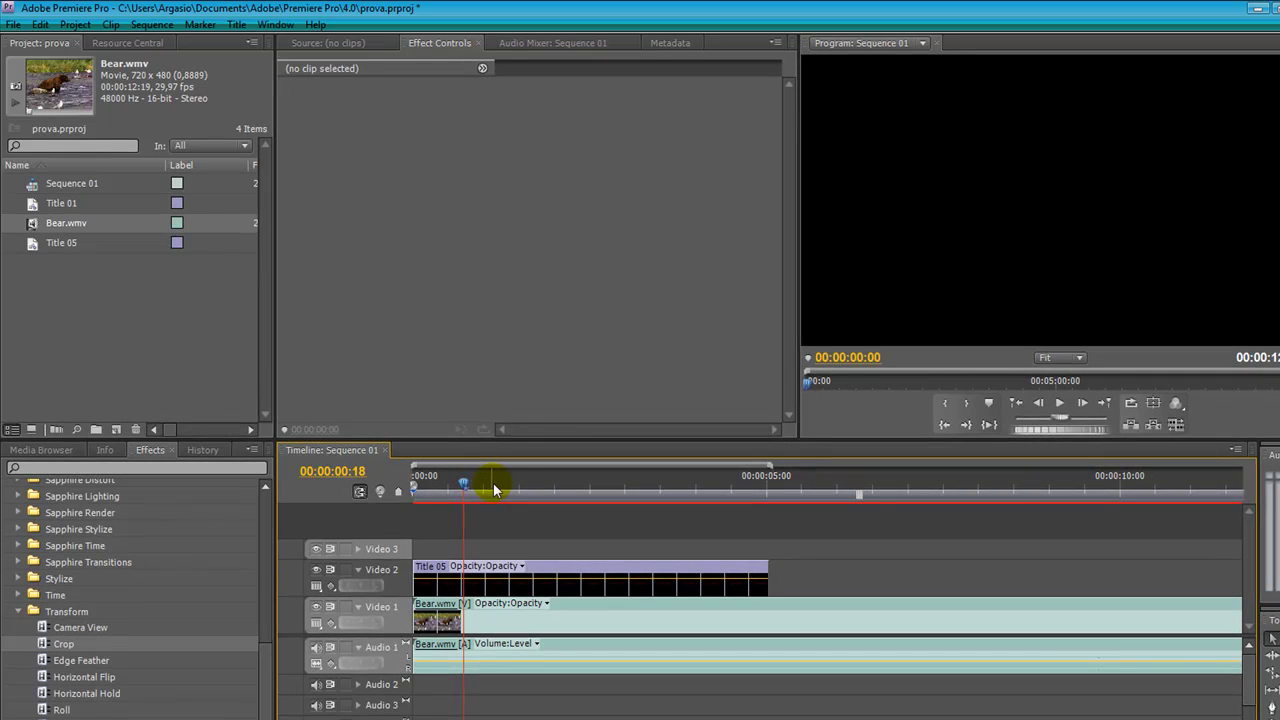
{"action": "left_click_drag", "start_coordinate": [513, 485], "coordinate": [388, 491]}
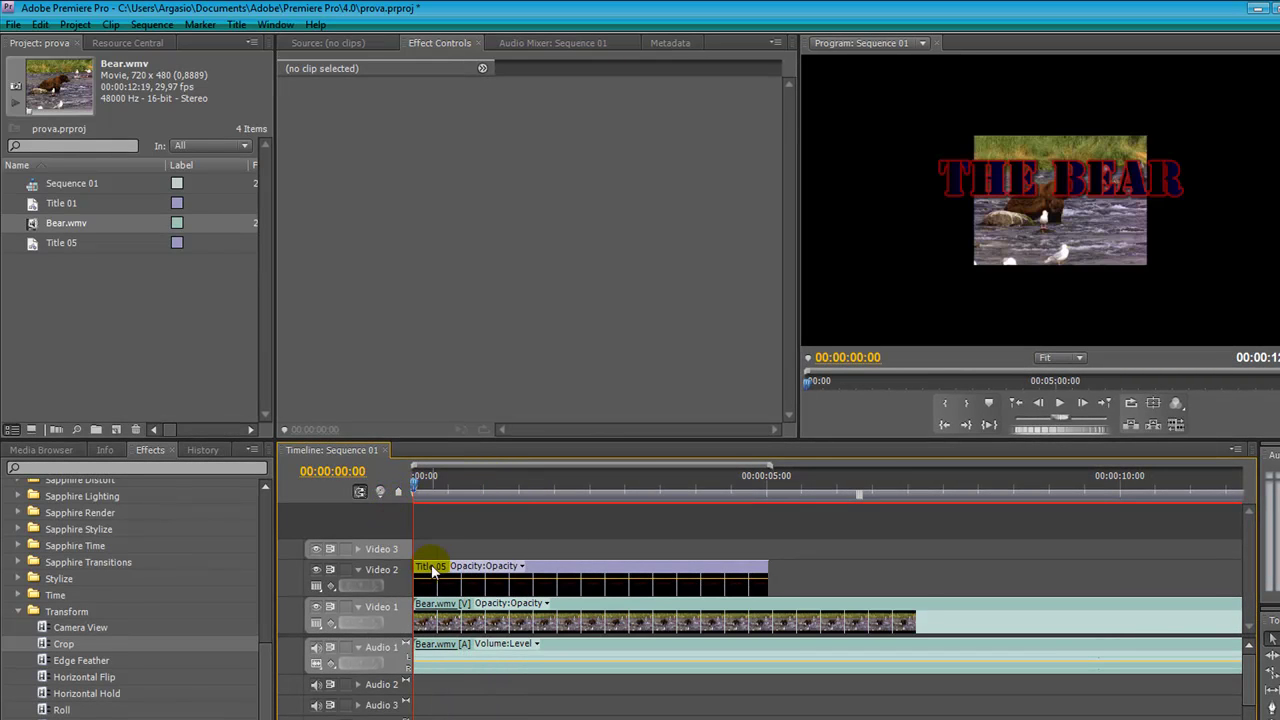
{"action": "left_click", "coordinate": [535, 625]}
{"action": "left_click", "coordinate": [286, 103]}
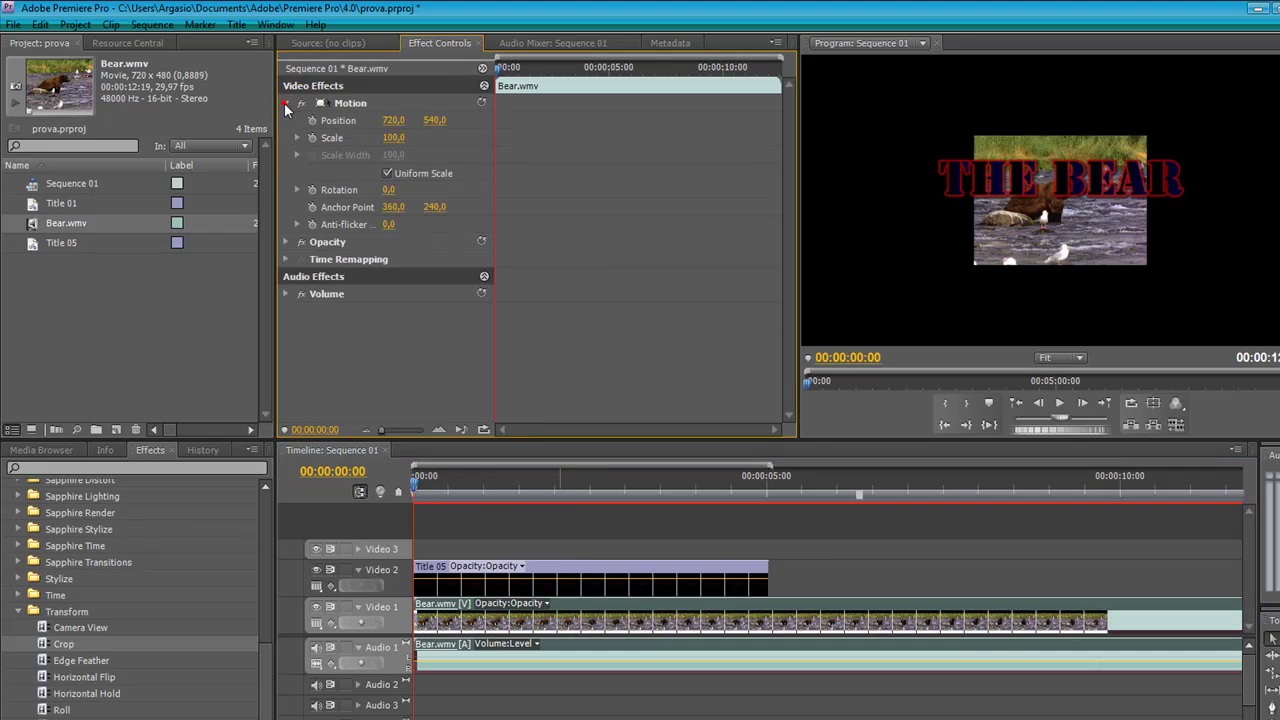
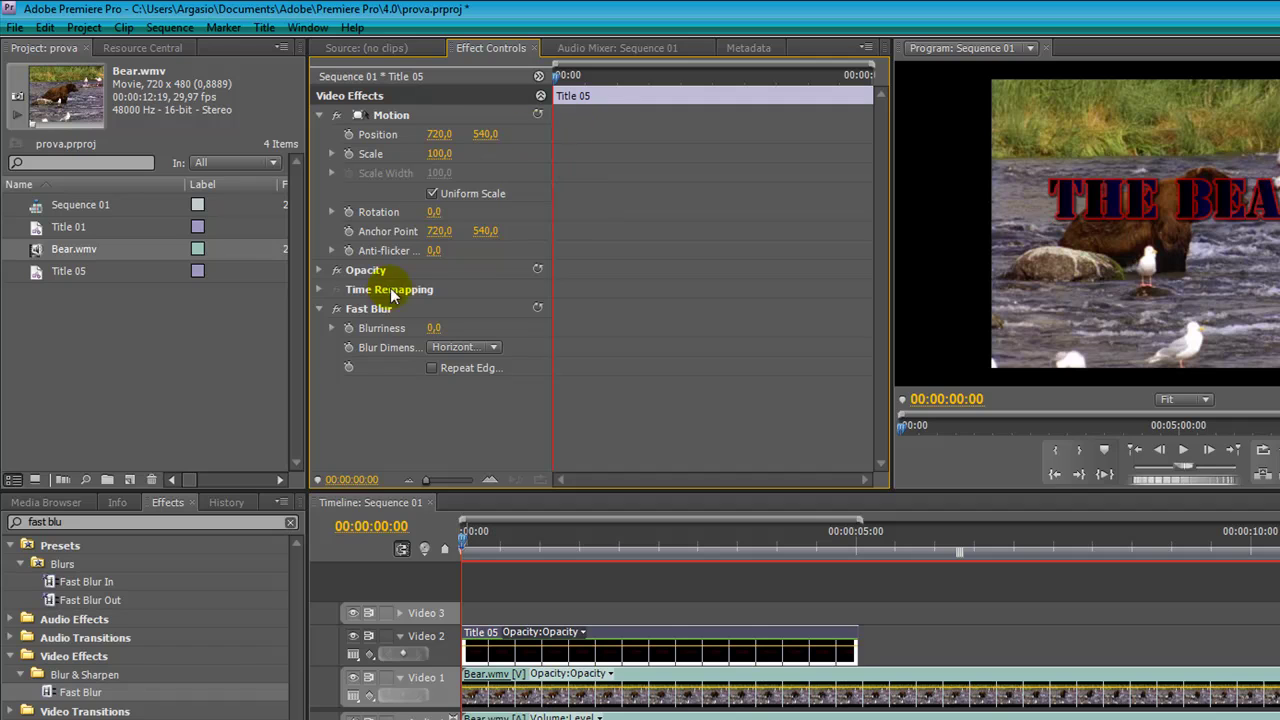
- Enable Blurriness keyframing on Title 05, set its starting Scale keyframe to 0 and preview the animation
{"action": "left_click", "coordinate": [348, 329]}
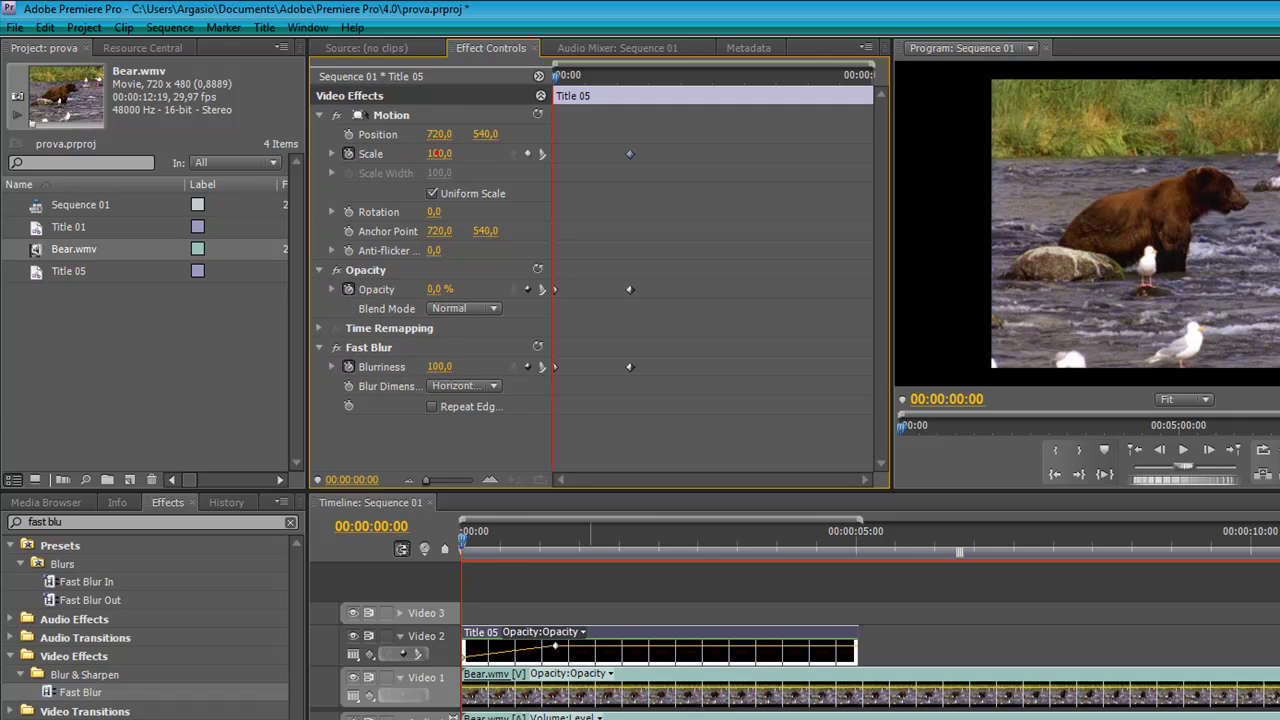
{"action": "left_click", "coordinate": [447, 153]}
{"action": "type", "text": "0"}
{"action": "key", "text": "Return"}
{"action": "key", "text": "space"}
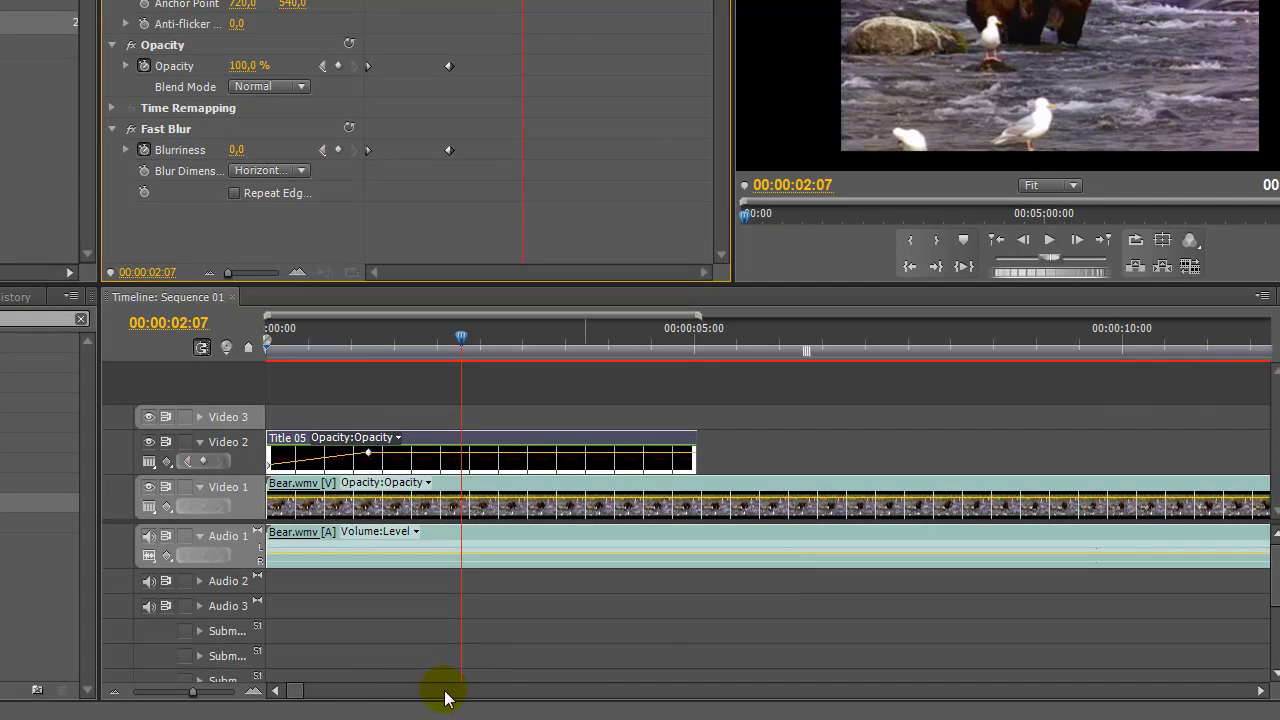
- Adjust the timeline zoom to show the full length of the Bear.wmv clip
{"action": "left_click_drag", "start_coordinate": [193, 691], "coordinate": [120, 692]}
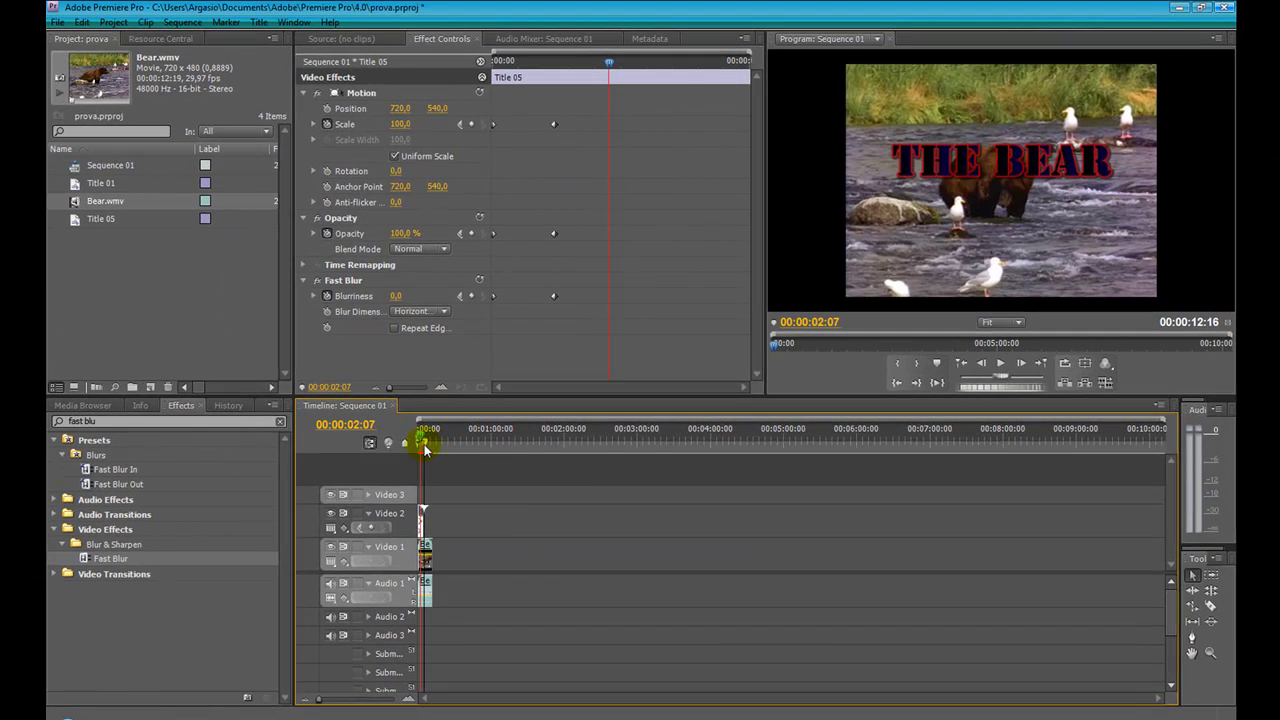
{"action": "left_click_drag", "start_coordinate": [268, 697], "coordinate": [314, 703]}
{"action": "key", "text": "equal"}
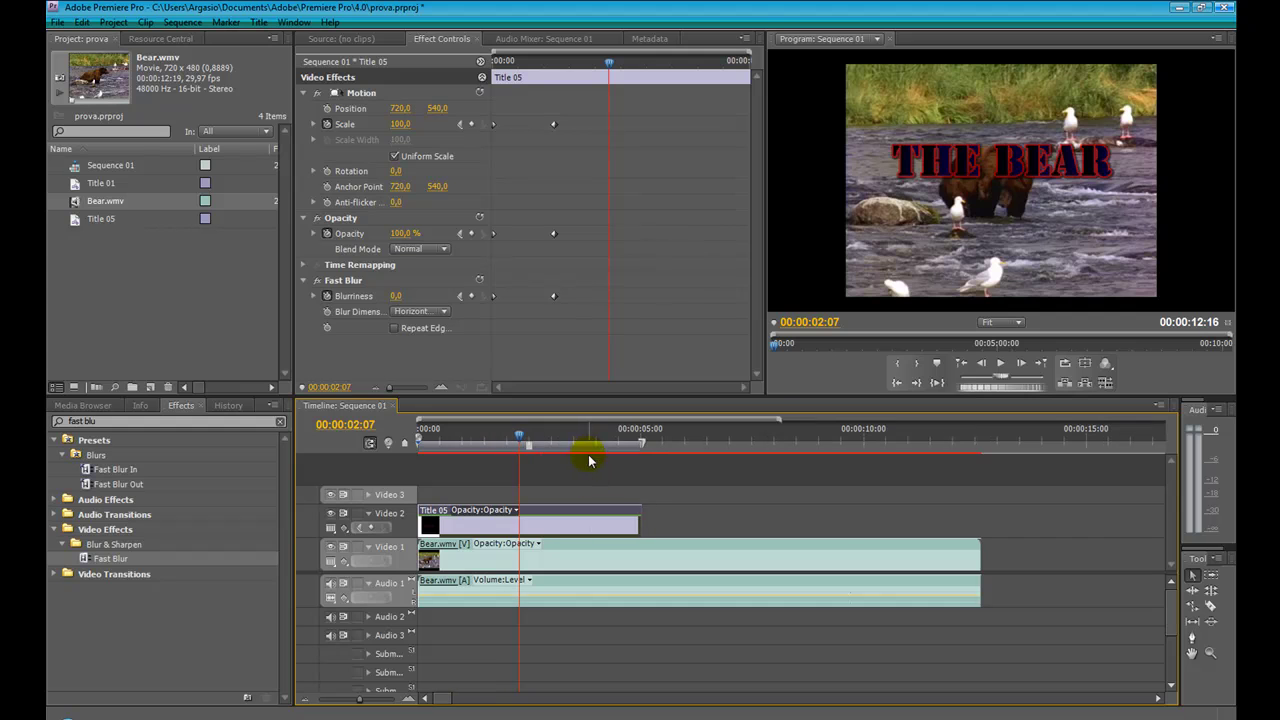
- Render the effects in the sequence's work area and play back the rendered title animation
{"action": "left_click", "coordinate": [183, 22]}
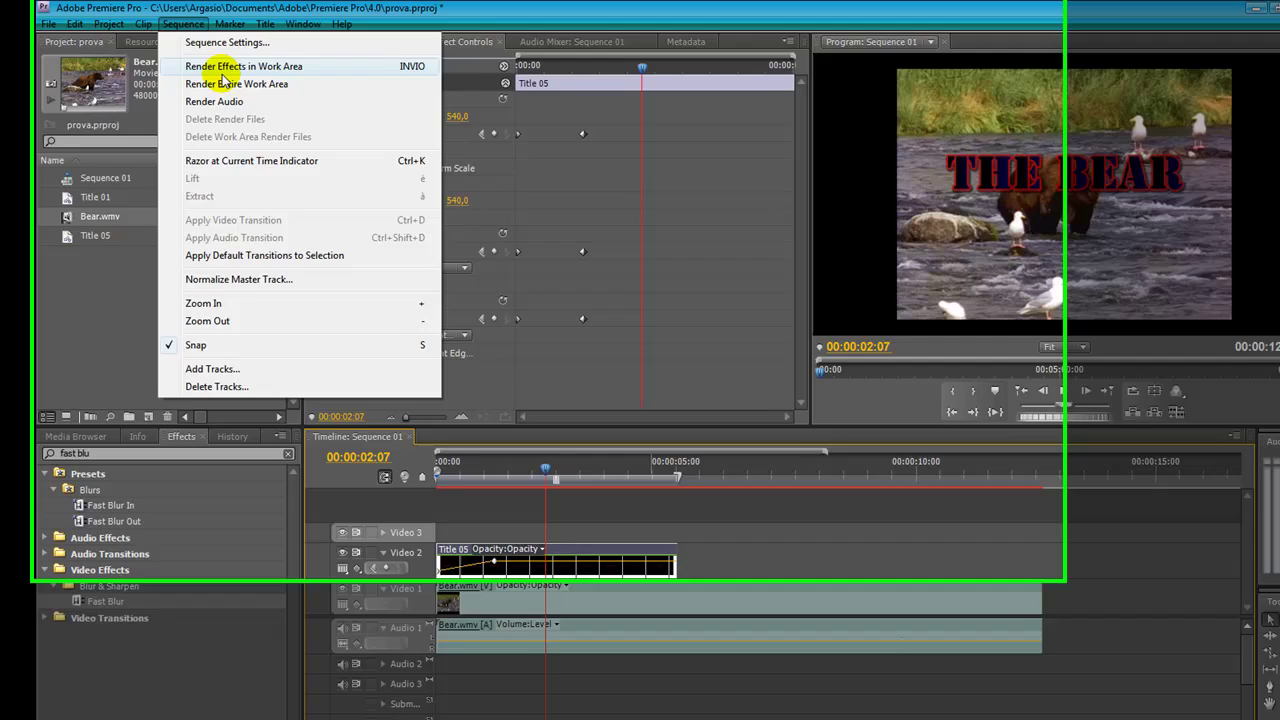
{"action": "left_click", "coordinate": [221, 62]}
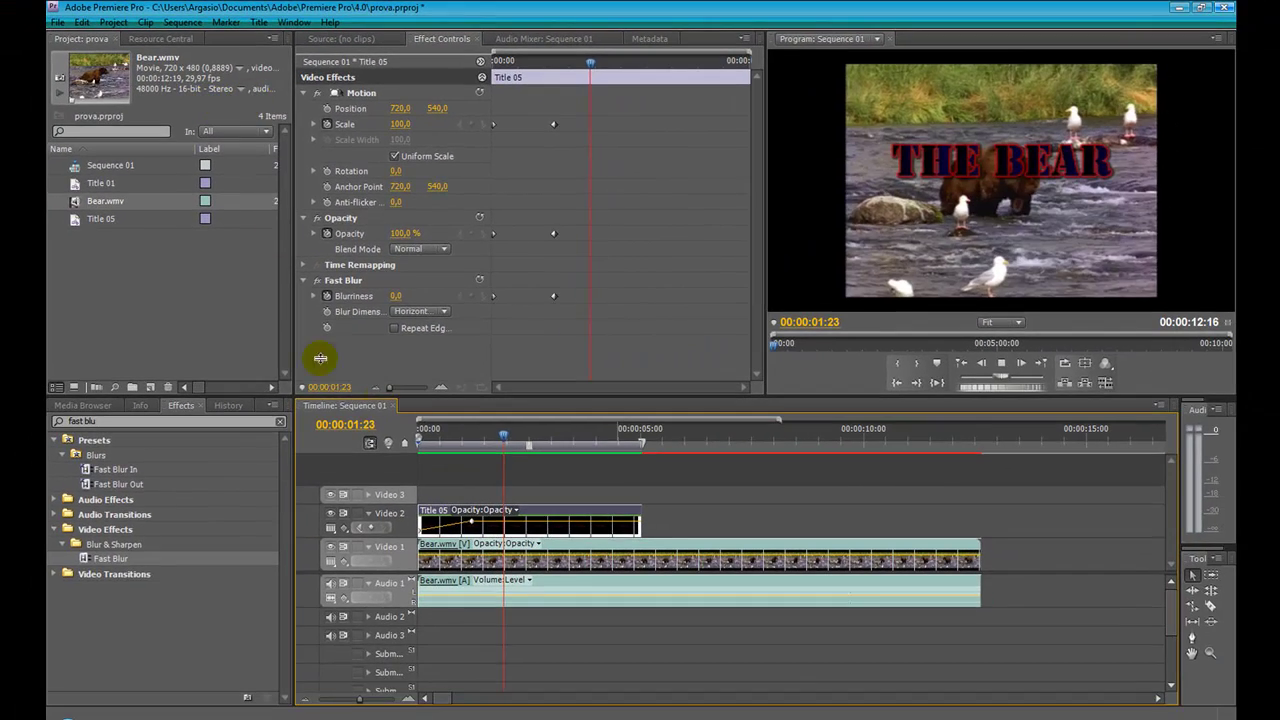
{"action": "left_click_drag", "start_coordinate": [523, 560], "coordinate": [502, 572]}
{"action": "key", "text": "space"}
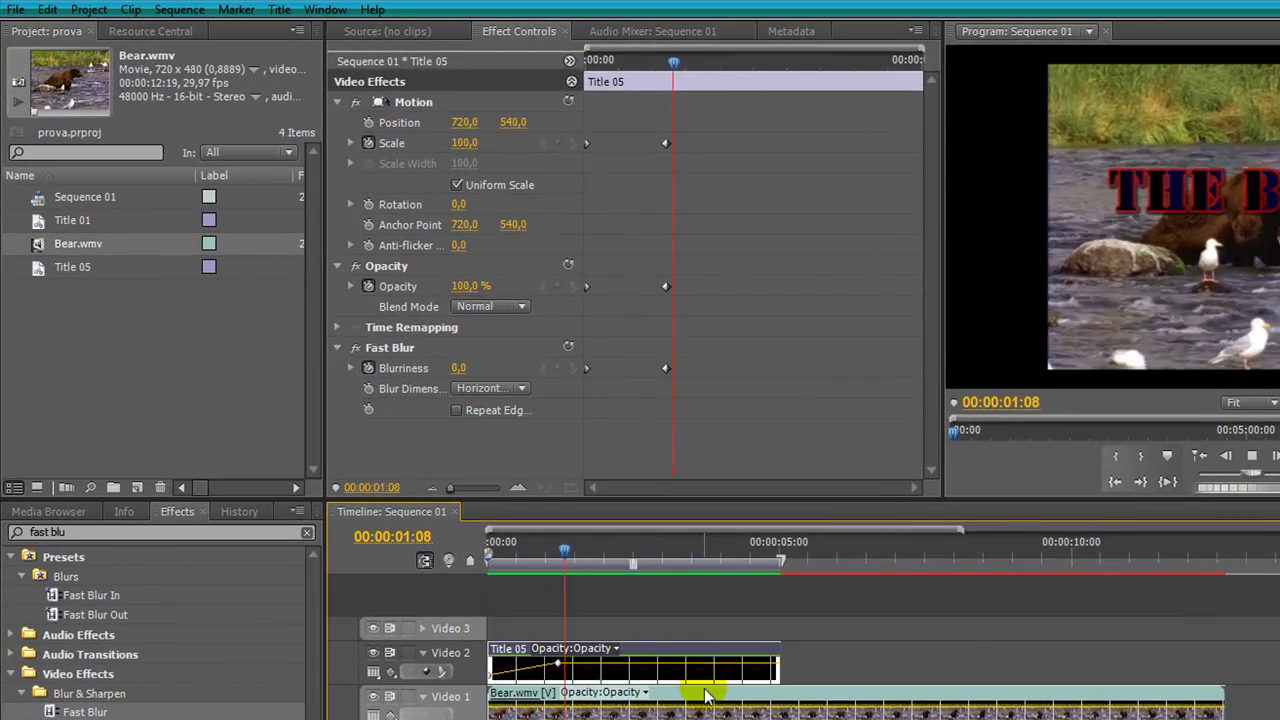
{"action": "key", "text": "space"}
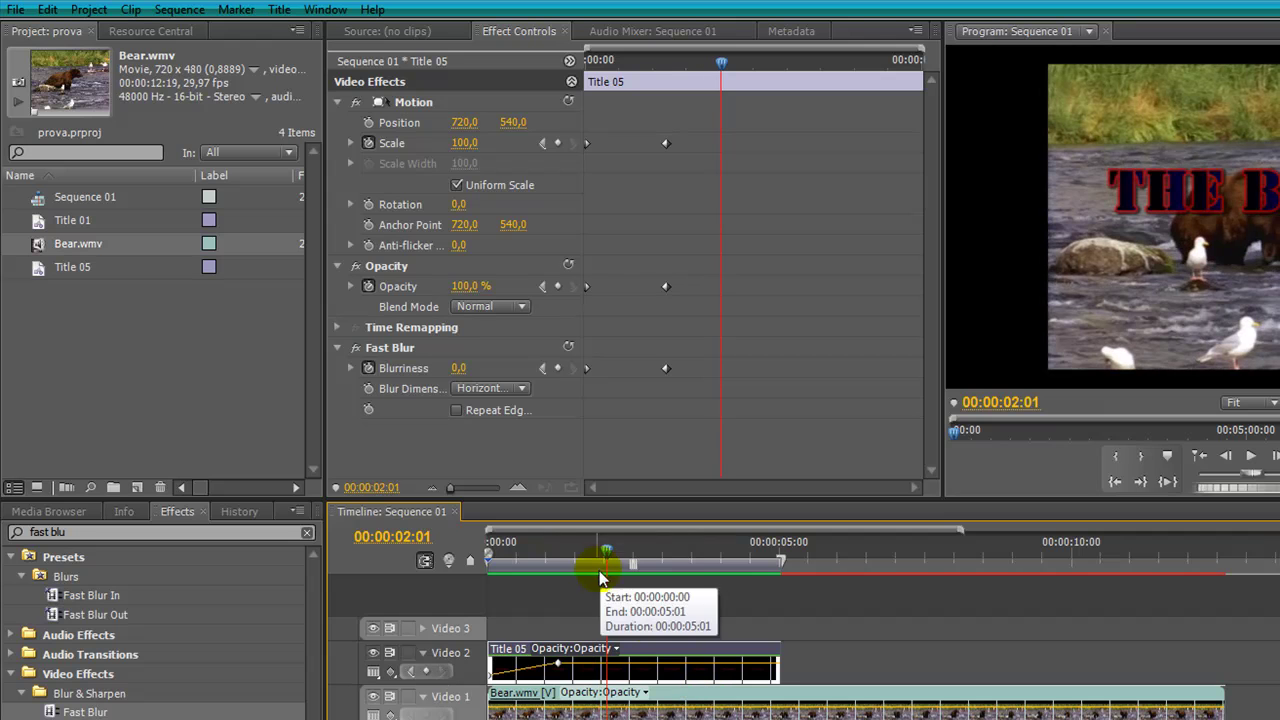
- Replay the sequence from its start until past the end of the Title 05 clip
{"action": "key", "text": "Home"}
{"action": "key", "text": "space"}
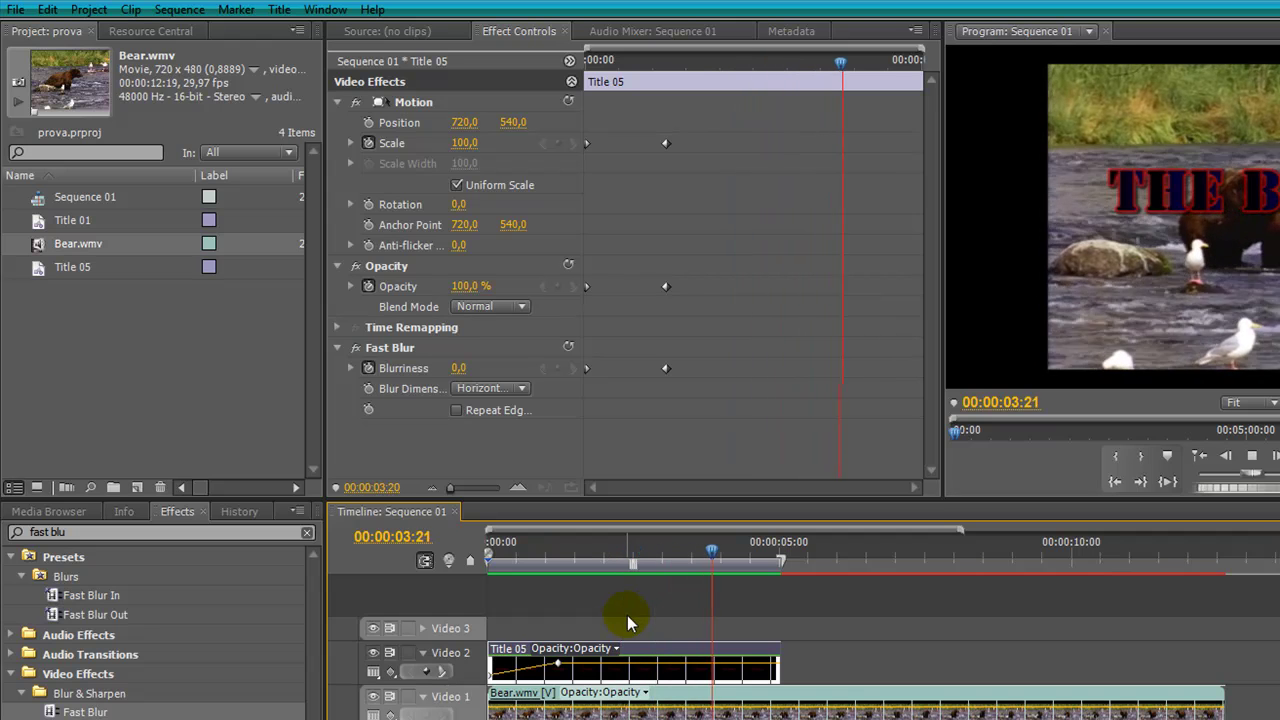
{"action": "key", "text": "space"}
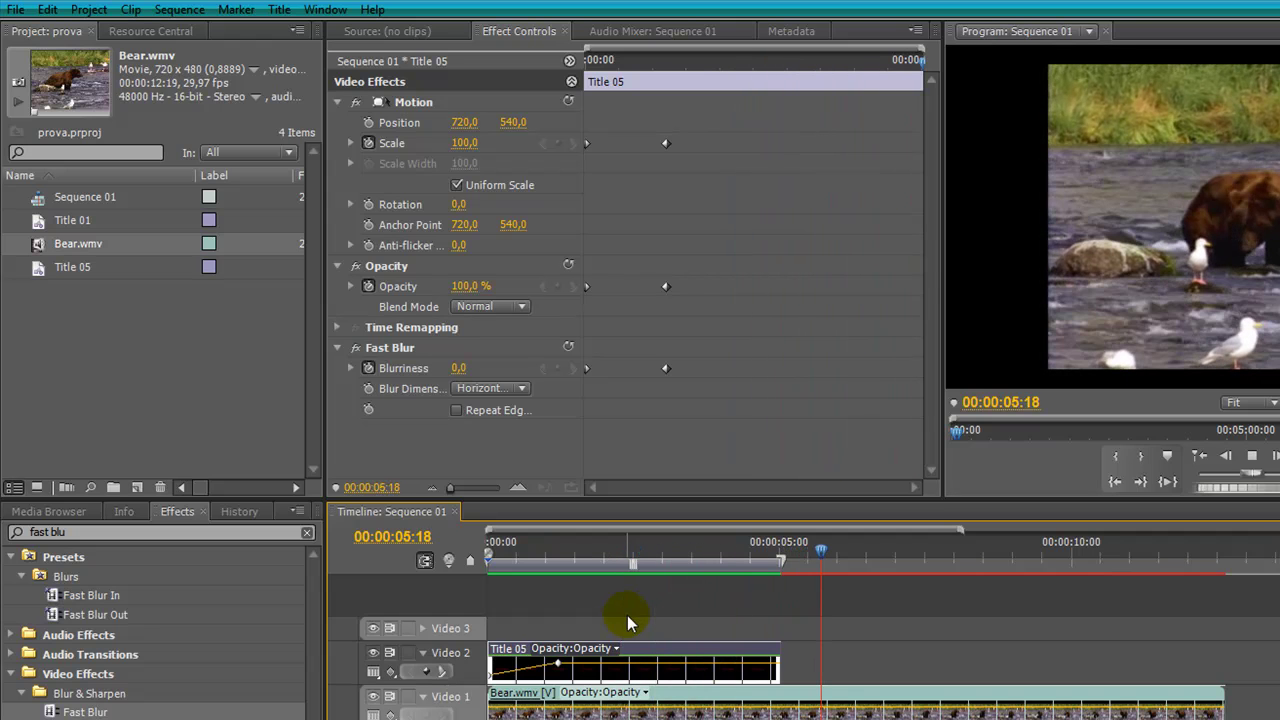
{"action": "key", "text": "space"}
- Move the playhead to 00:00:00:04, select Title 05's Opacity effect and preview the title's fade-in
{"action": "key", "text": "Home"}
{"action": "left_click", "coordinate": [497, 547]}
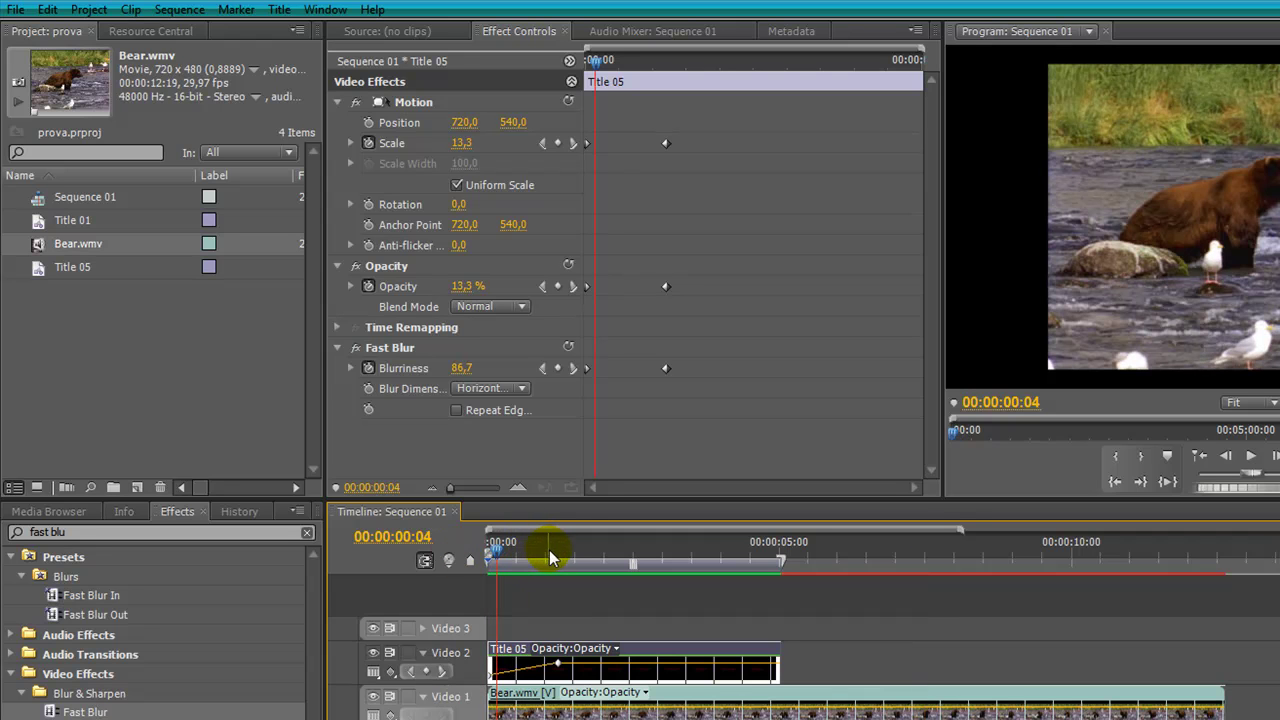
{"action": "left_click", "coordinate": [390, 266]}
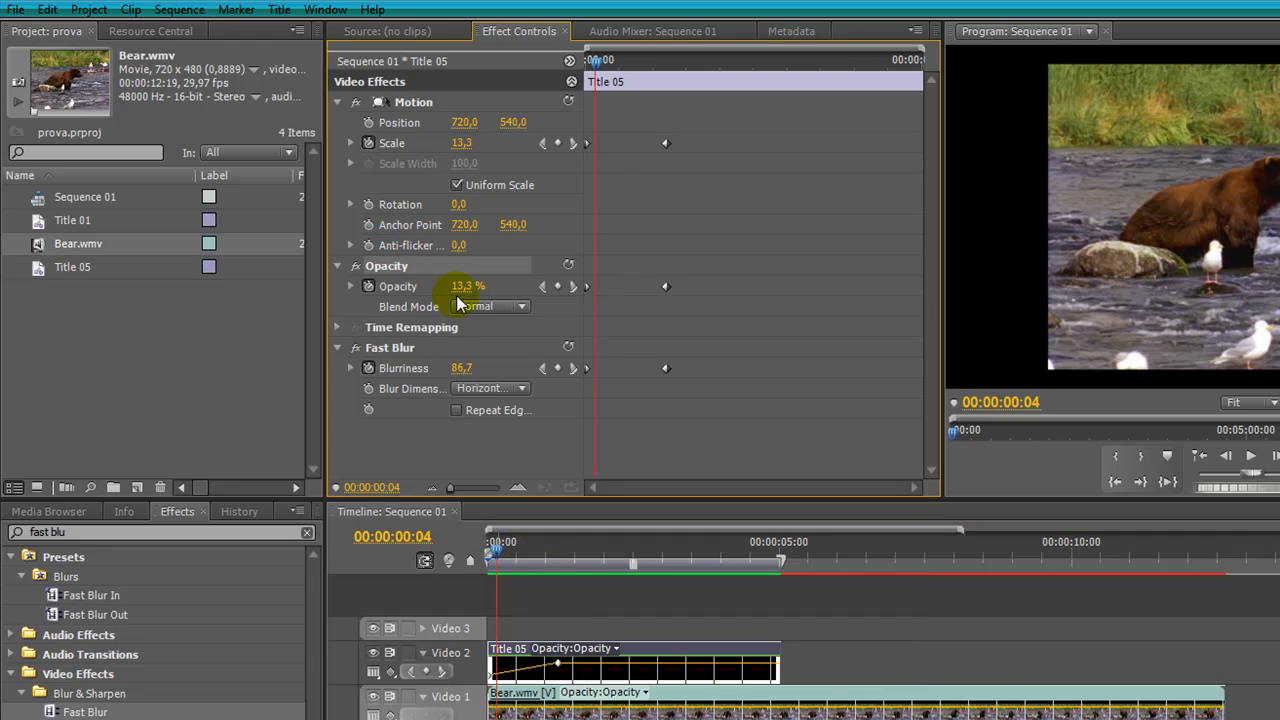
{"action": "key", "text": "space"}
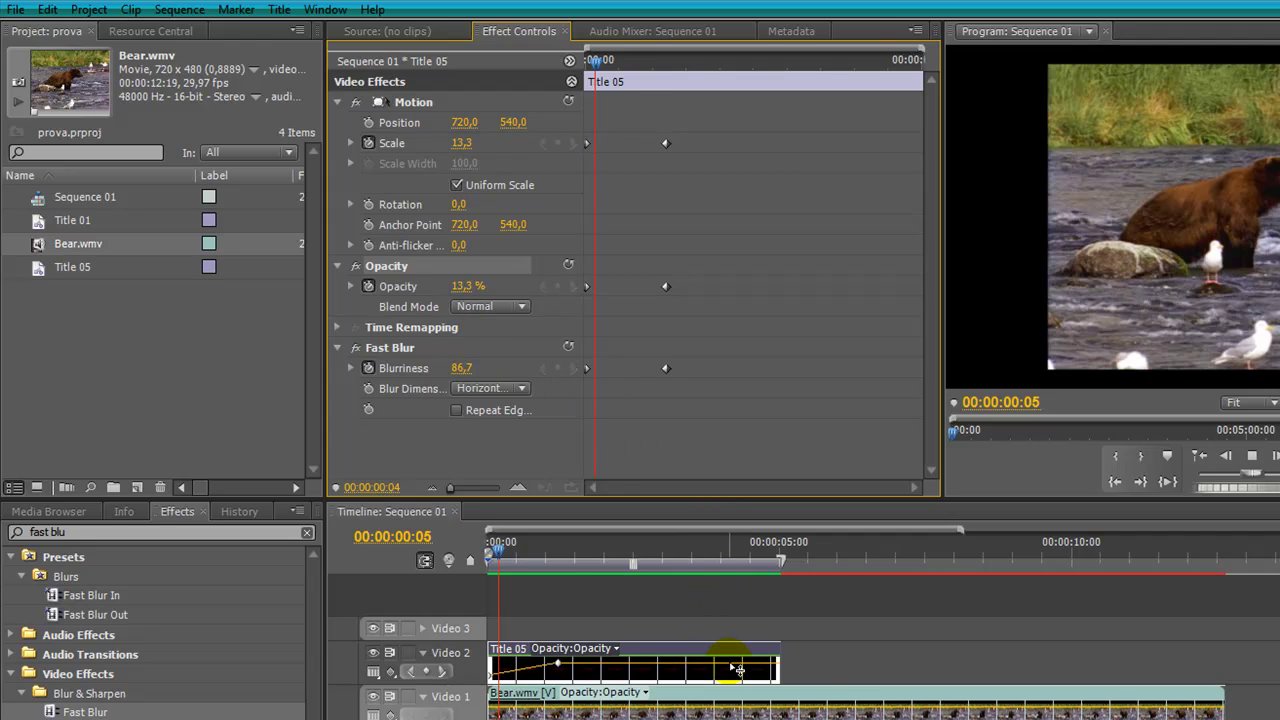
{"action": "key", "text": "space"}
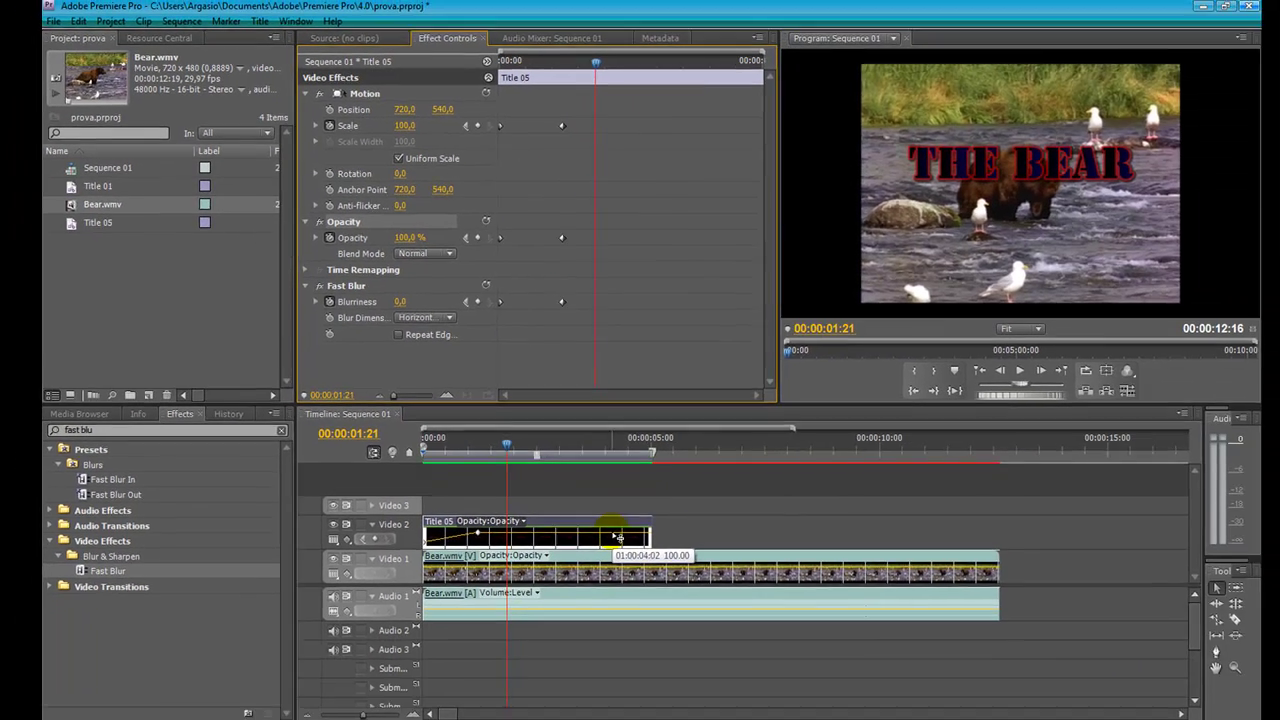